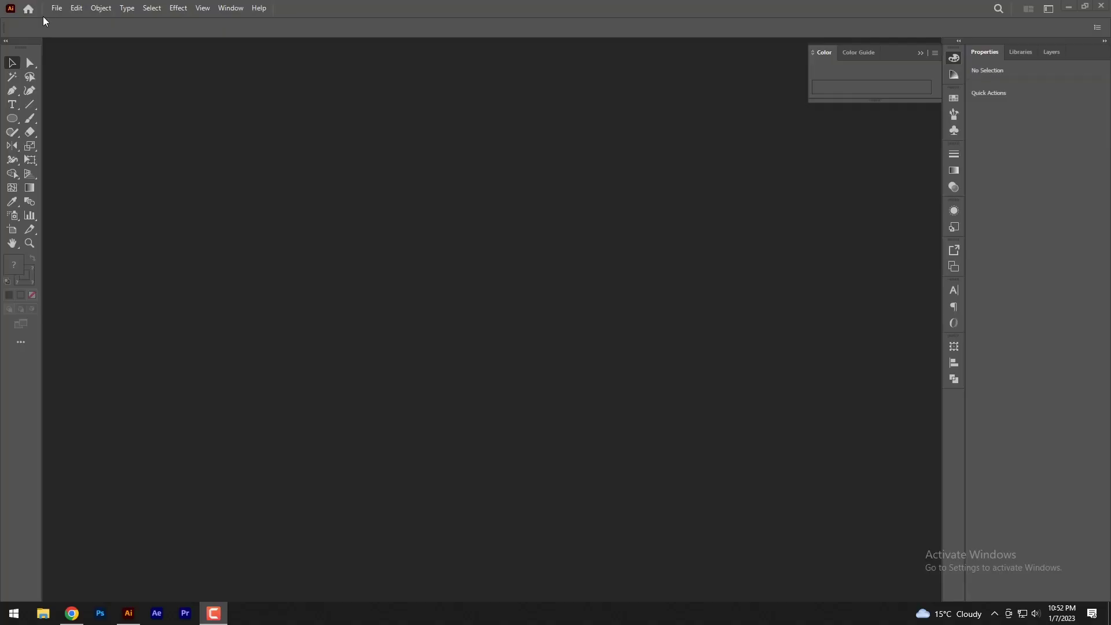
Step: Open the File menu on the empty Illustrator workspace
{"action": "left_click", "coordinate": [57, 10]}
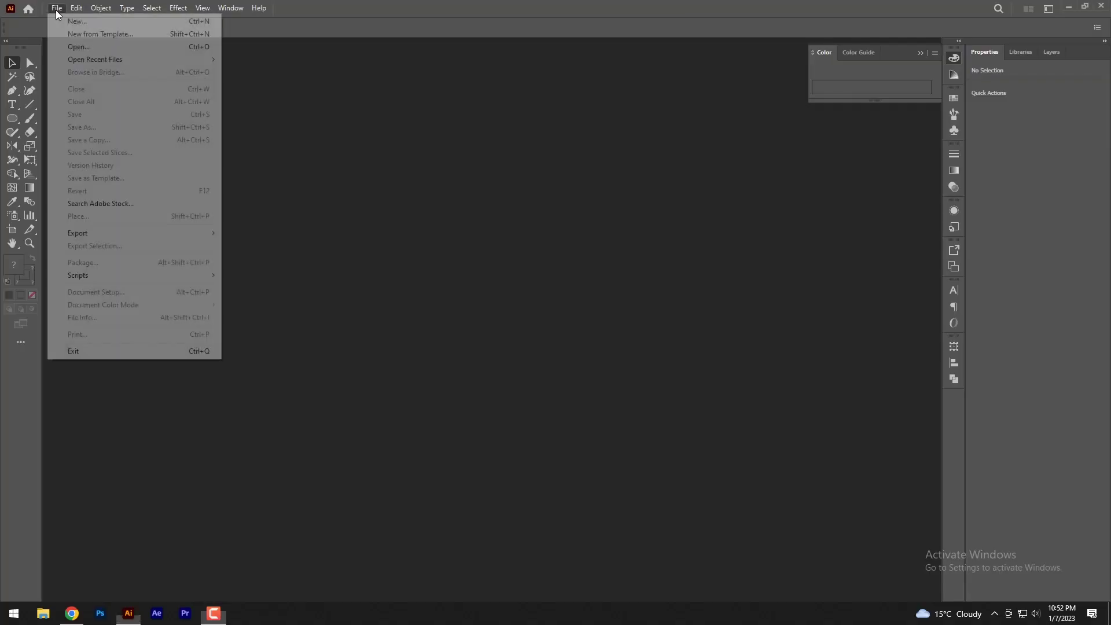
Step: Create a new 2000 × 2000 px CMYK document from File > New
{"action": "left_click", "coordinate": [58, 23]}
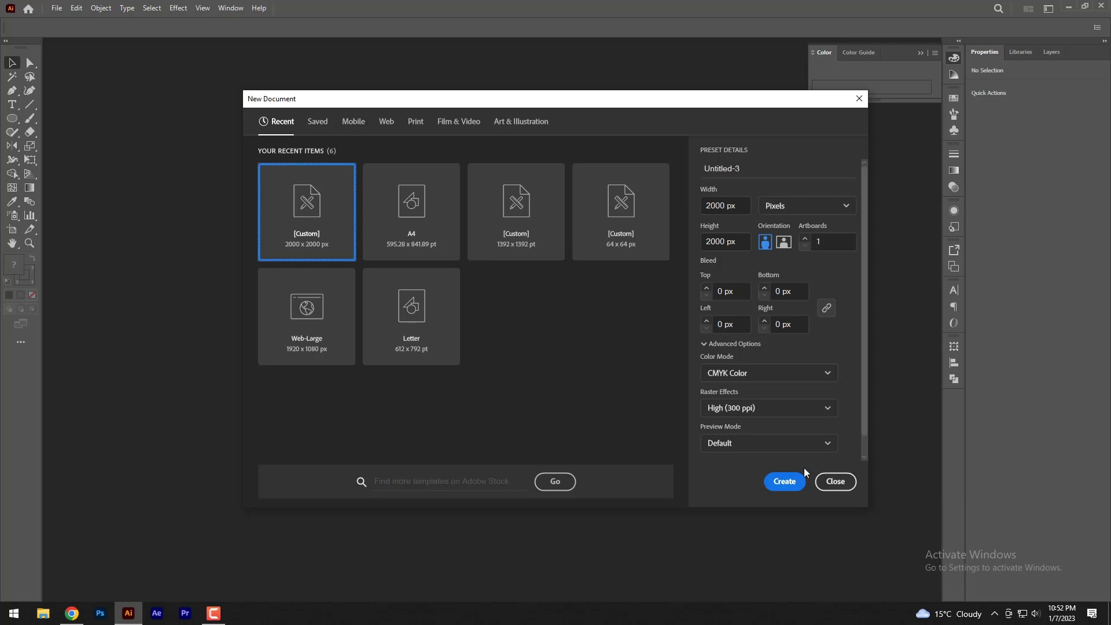
{"action": "left_click", "coordinate": [792, 488]}
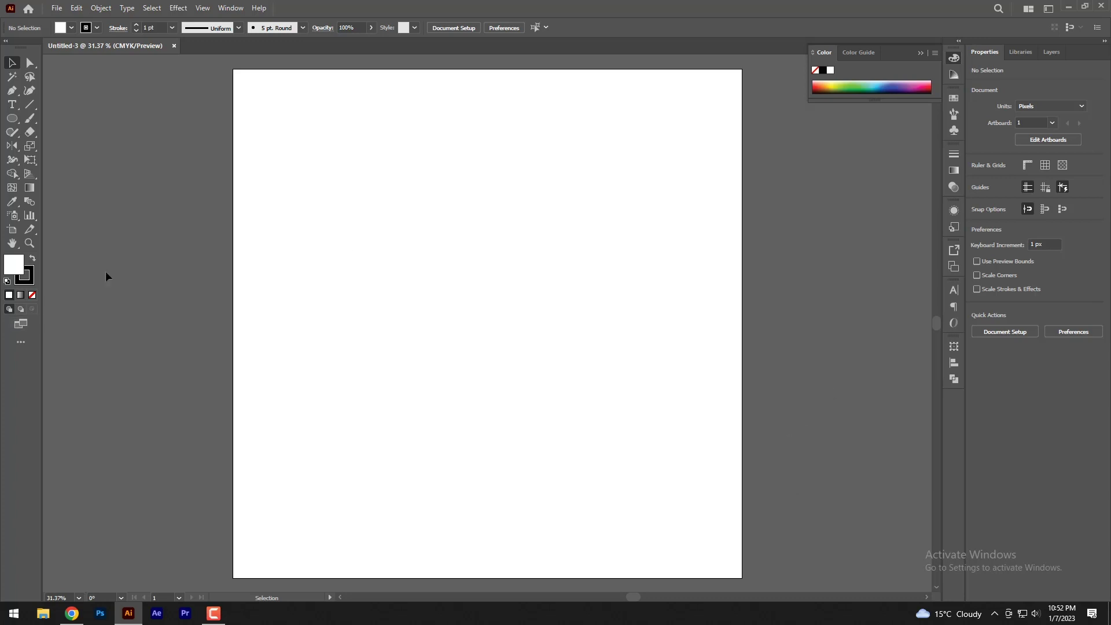
Step: Draw a circle with a black fill and no stroke
{"action": "left_click", "coordinate": [12, 118]}
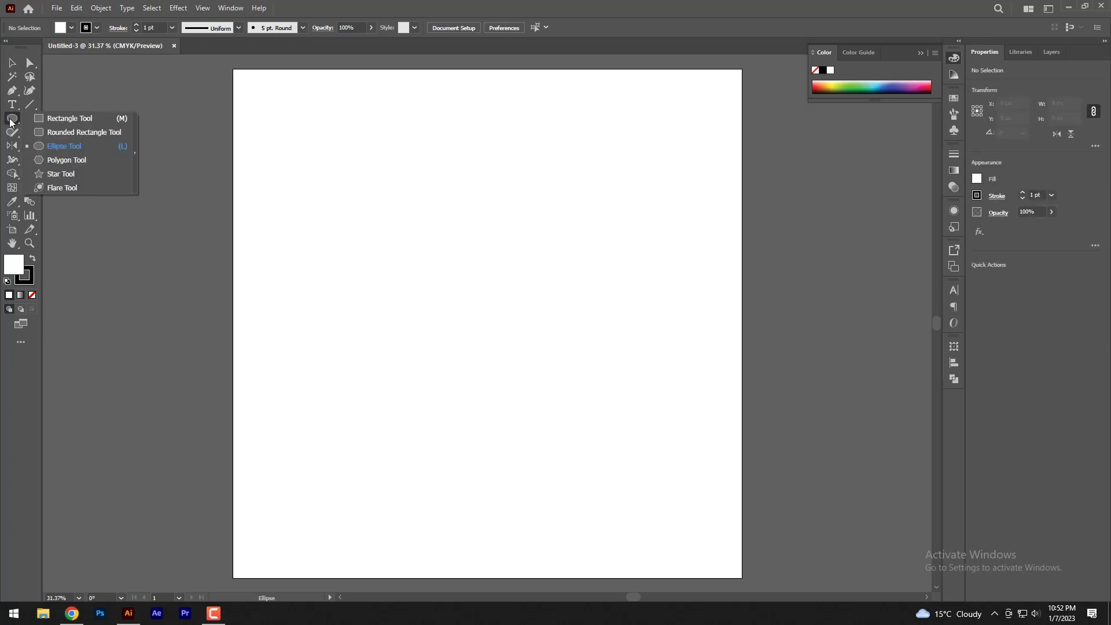
{"action": "left_click", "coordinate": [81, 149]}
{"action": "left_click_drag", "start_coordinate": [457, 180], "coordinate": [621, 330]}
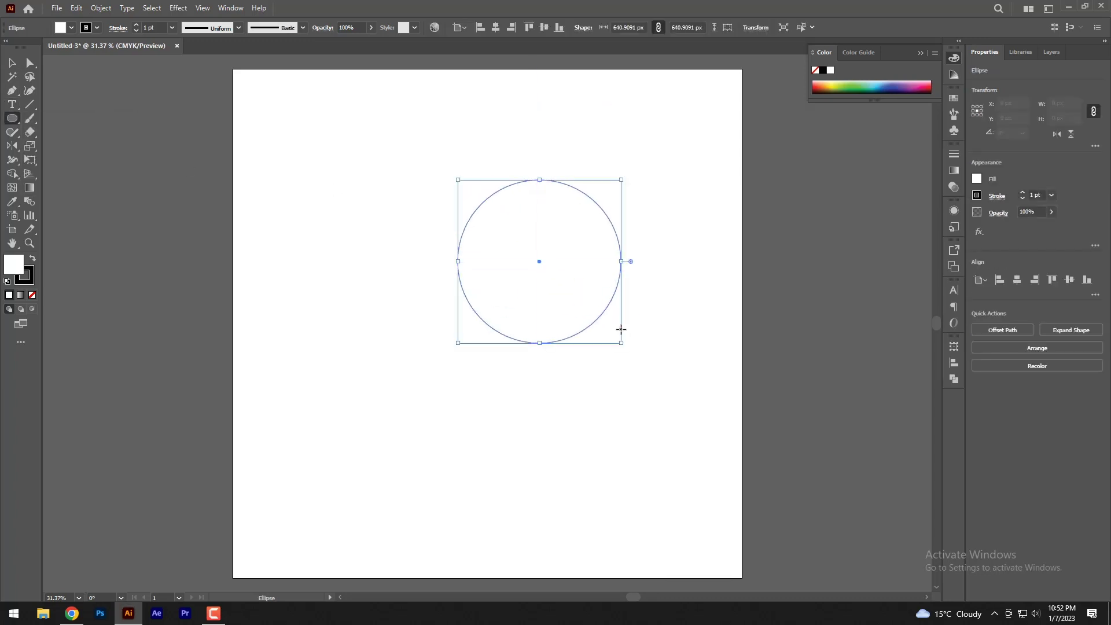
{"action": "left_click", "coordinate": [31, 259]}
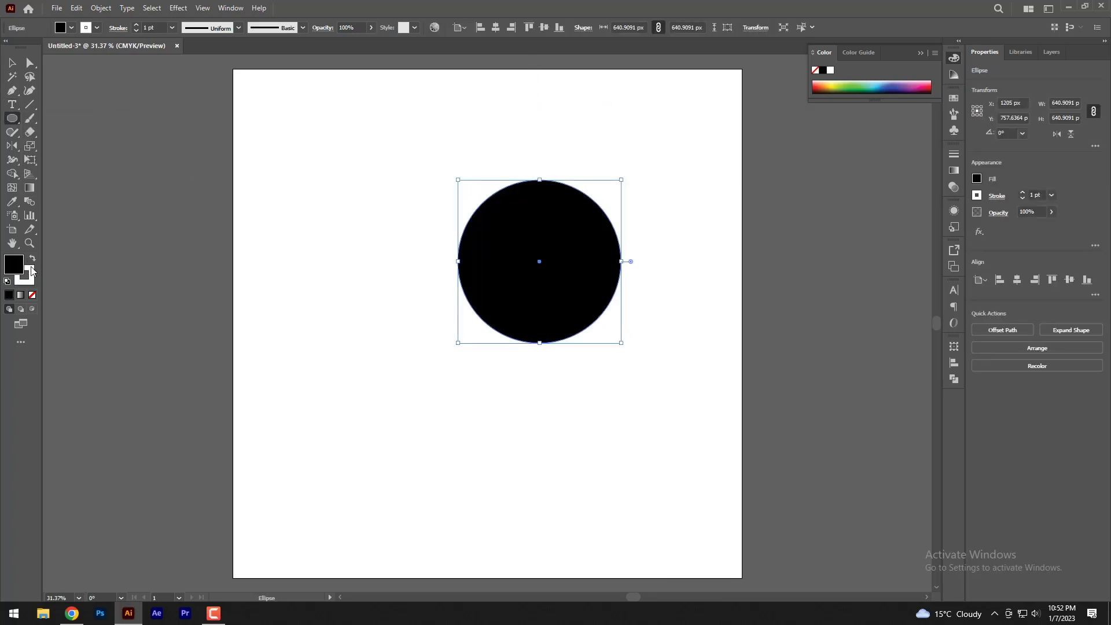
{"action": "left_click", "coordinate": [33, 297]}
Step: Scale the circle down to about 361 × 361 px and center it on the artboard
{"action": "left_click", "coordinate": [5, 62]}
{"action": "left_click_drag", "start_coordinate": [563, 285], "coordinate": [482, 277]}
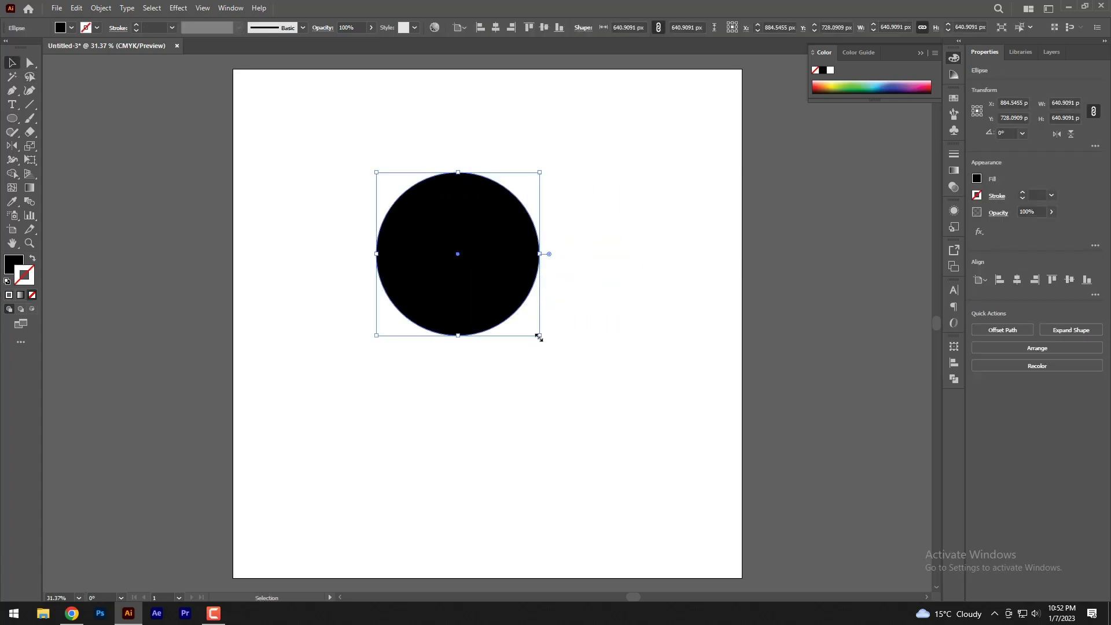
{"action": "left_click", "coordinate": [530, 326]}
{"action": "left_click", "coordinate": [508, 303]}
{"action": "left_click_drag", "start_coordinate": [539, 335], "coordinate": [466, 272]}
{"action": "mouse_move", "coordinate": [436, 236]}
{"action": "left_mouse_down"}
{"action": "mouse_move", "coordinate": [474, 260]}
{"action": "mouse_move", "coordinate": [476, 251]}
{"action": "left_mouse_up"}
{"action": "left_click", "coordinate": [146, 179]}
{"action": "key", "text": "p"}
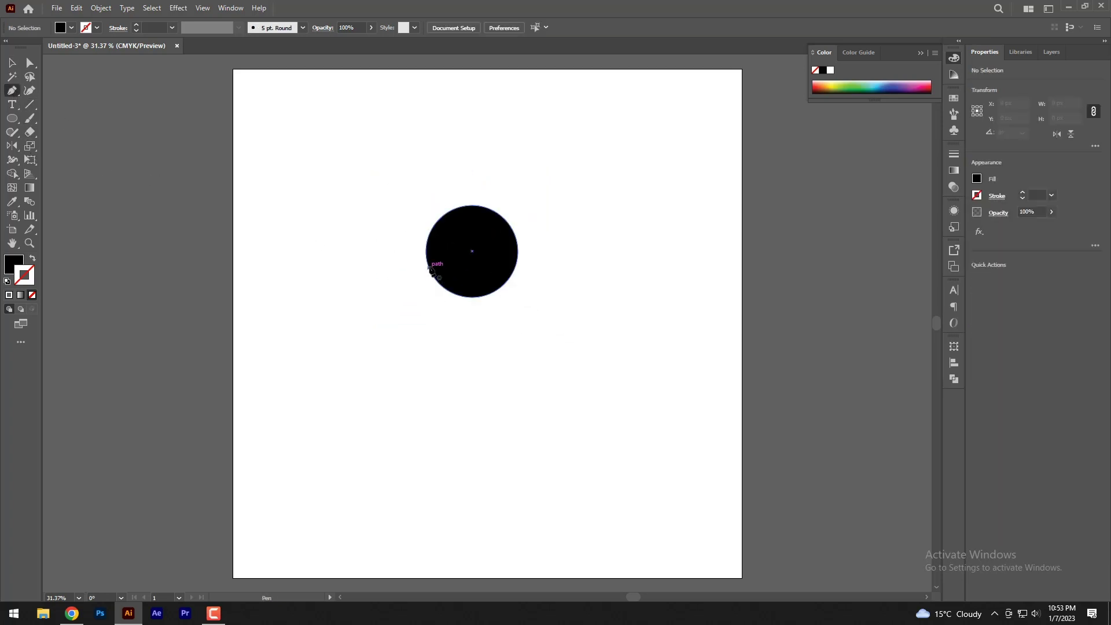
Step: Pen a closed black triangle from the circle's left edge, down to a point, and back up to its right edge
{"action": "left_click", "coordinate": [427, 265]}
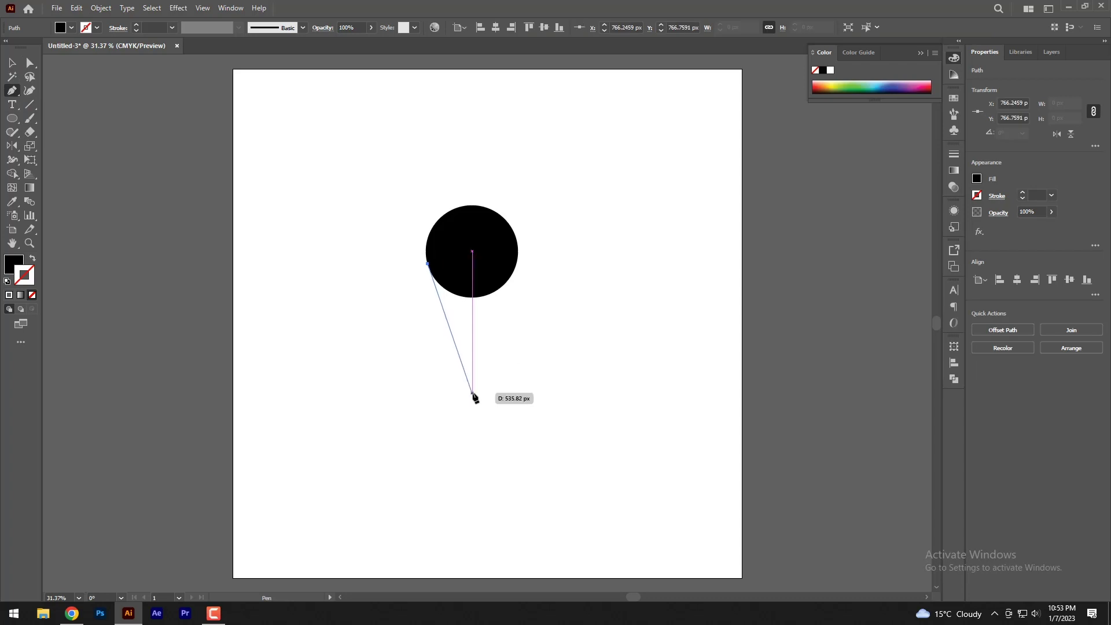
{"action": "left_click", "coordinate": [472, 393]}
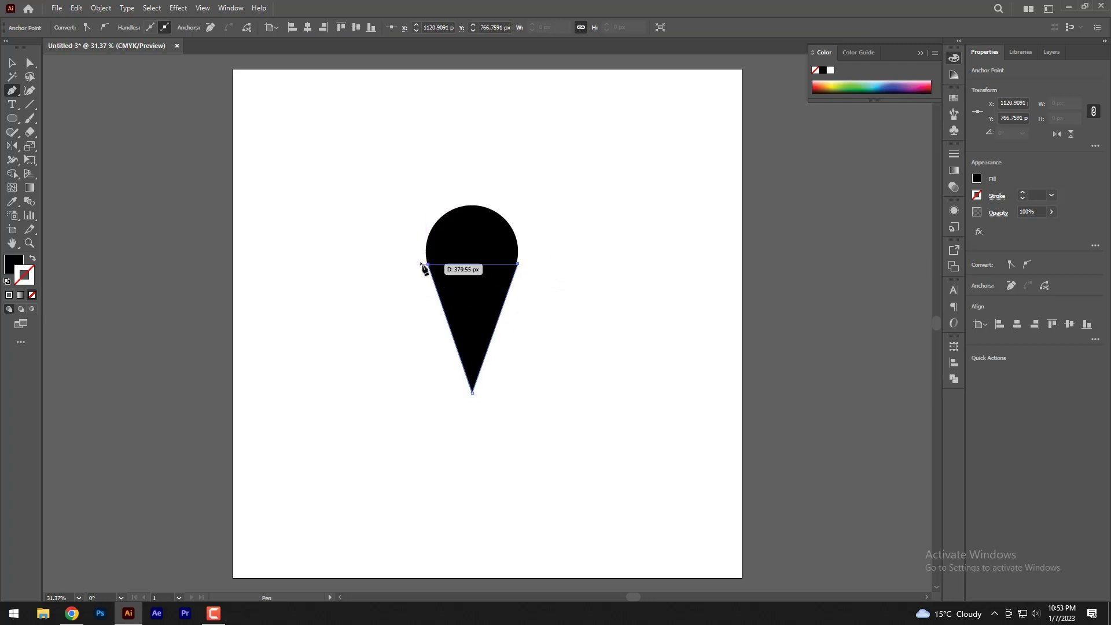
{"action": "left_click", "coordinate": [518, 270], "text": "ctrl"}
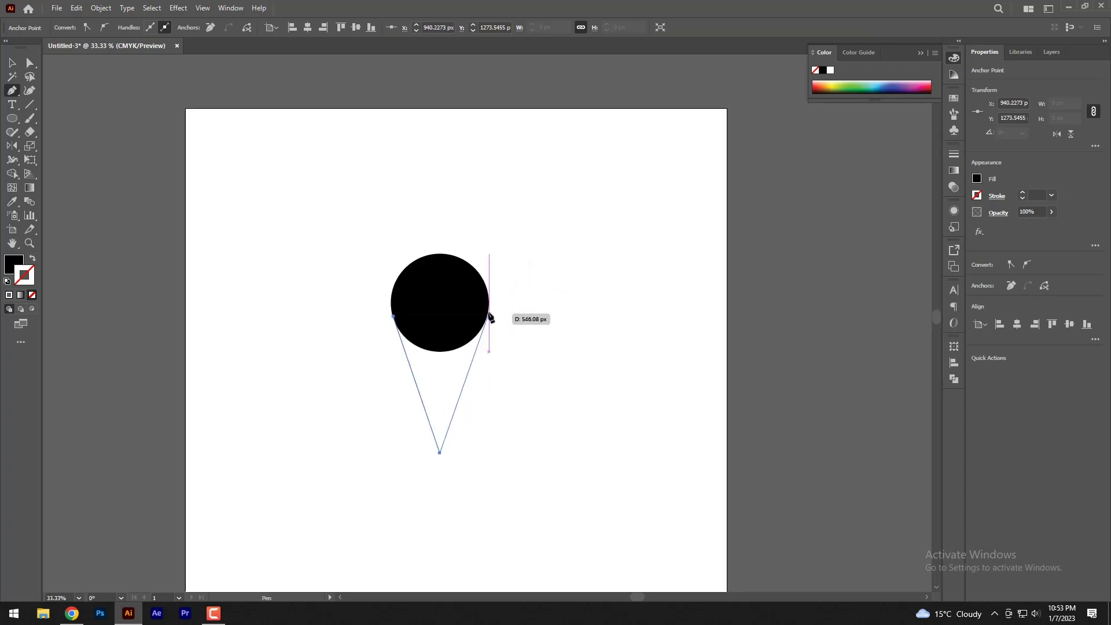
{"action": "left_click", "coordinate": [488, 311]}
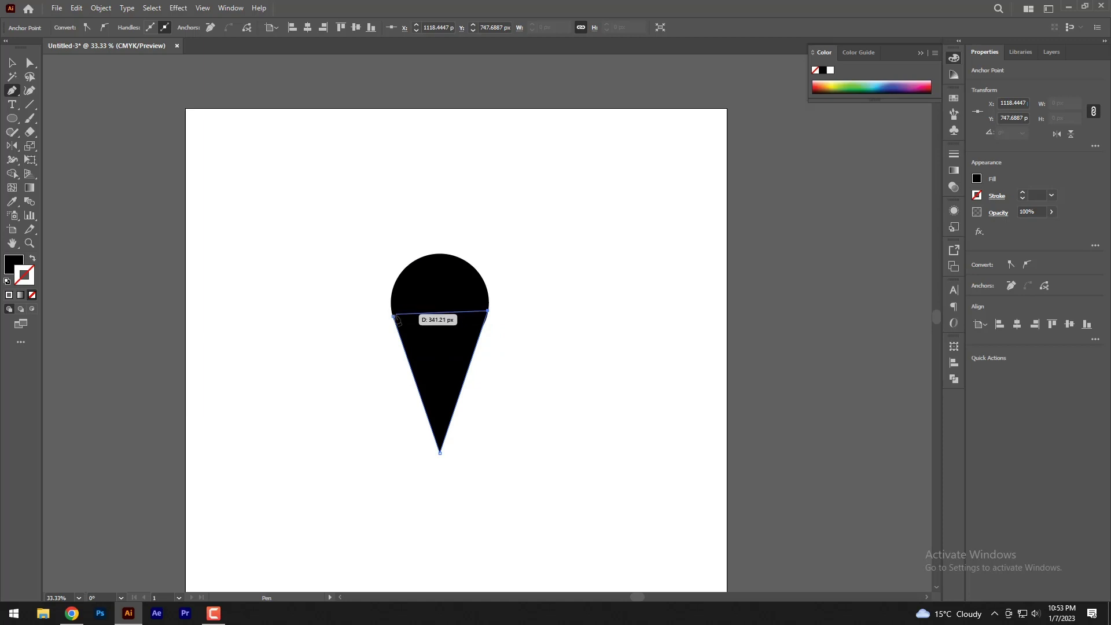
{"action": "left_click", "coordinate": [393, 316]}
{"action": "key", "text": "v"}
{"action": "left_click", "coordinate": [230, 168]}
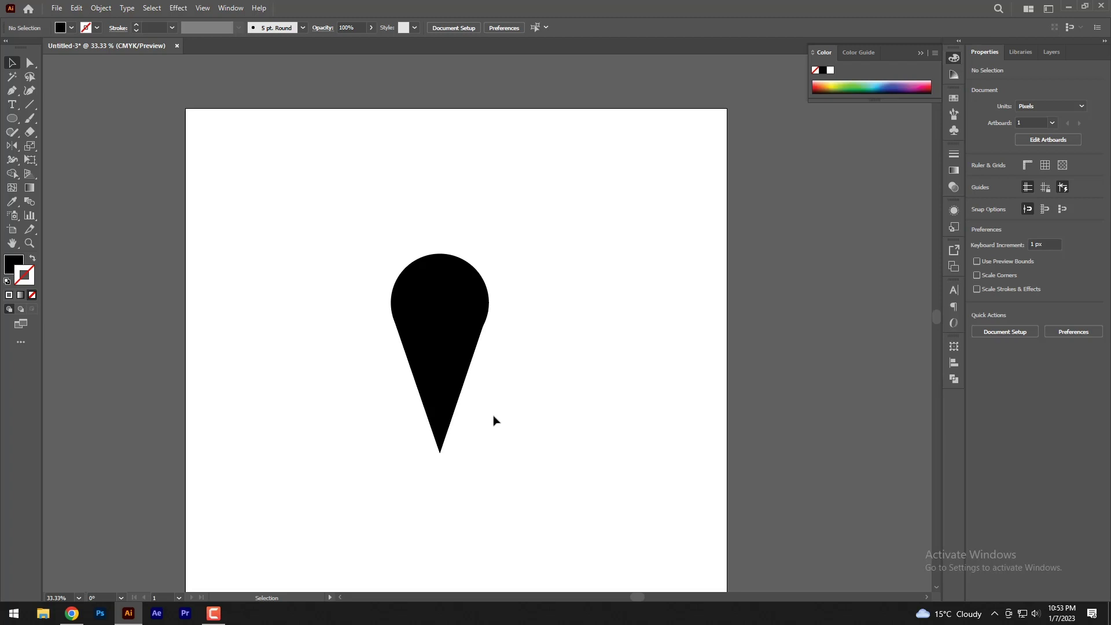
Step: Make a smaller 179 px concentric circle inside the pin head
{"action": "left_click", "coordinate": [452, 281]}
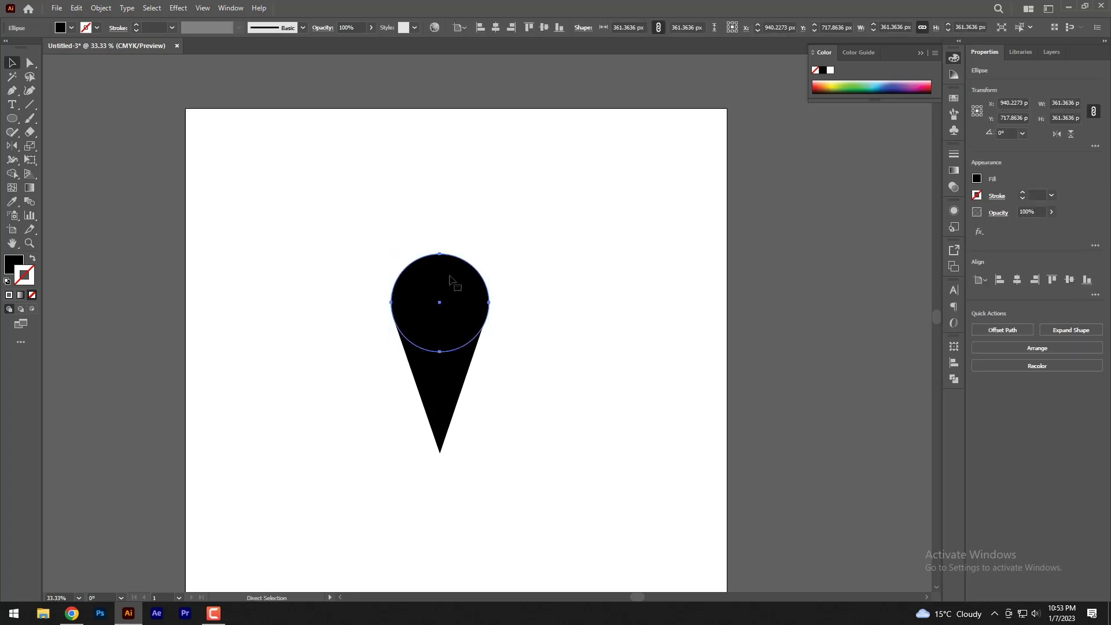
{"action": "left_click", "coordinate": [452, 287]}
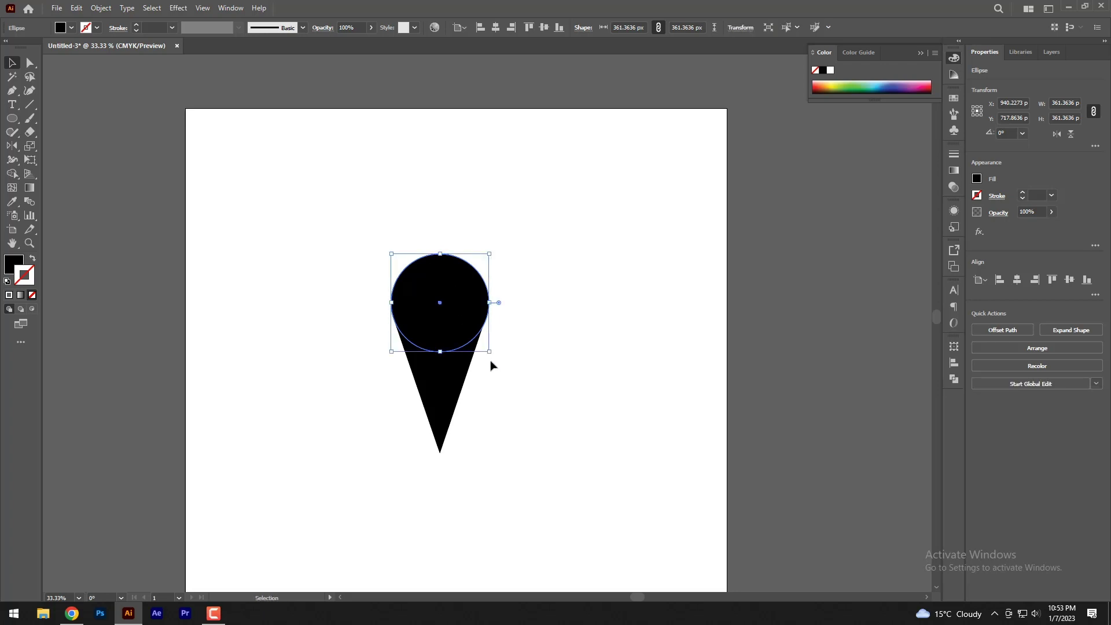
{"action": "left_click_drag", "start_coordinate": [491, 352], "coordinate": [472, 328]}
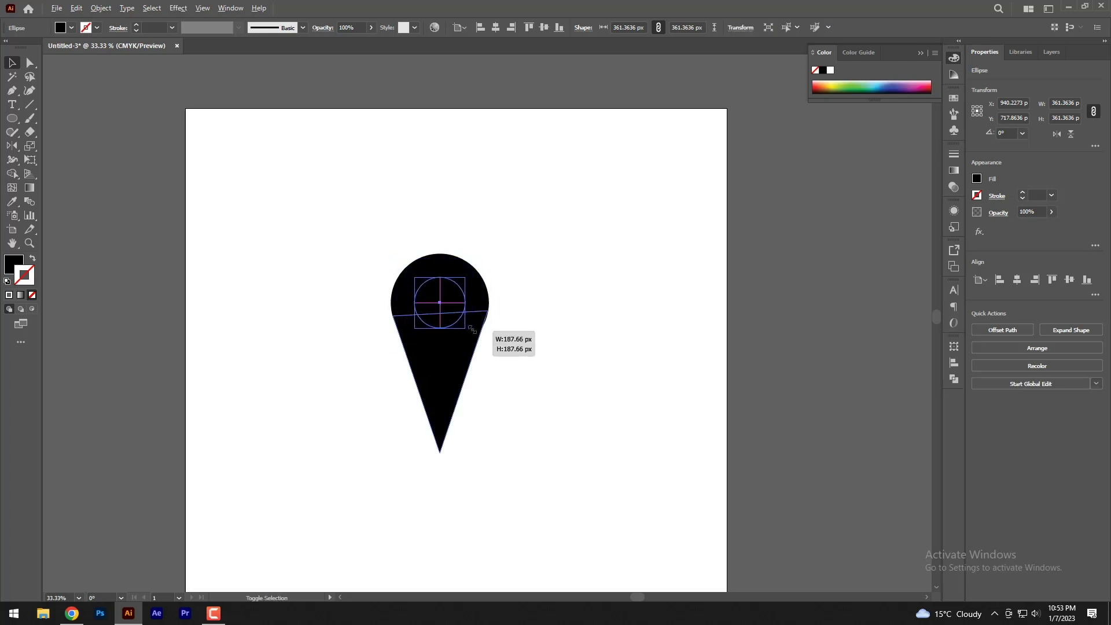
{"action": "left_click", "coordinate": [519, 358]}
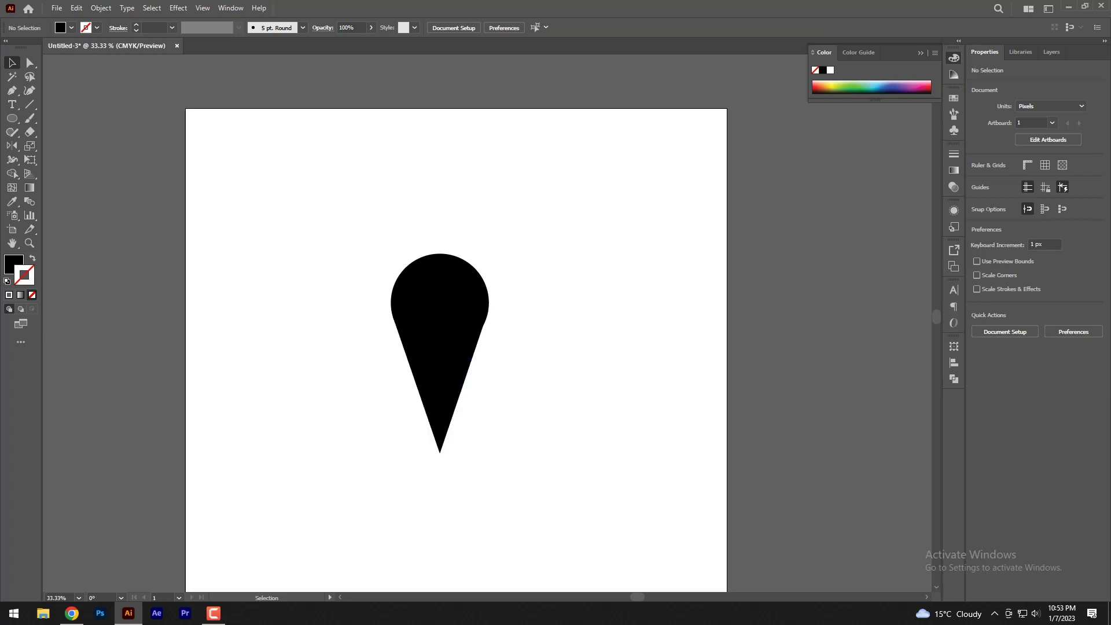
Step: Merge the big circle and triangle into one teardrop with the Shape Builder
{"action": "left_click_drag", "start_coordinate": [401, 328], "coordinate": [403, 329]}
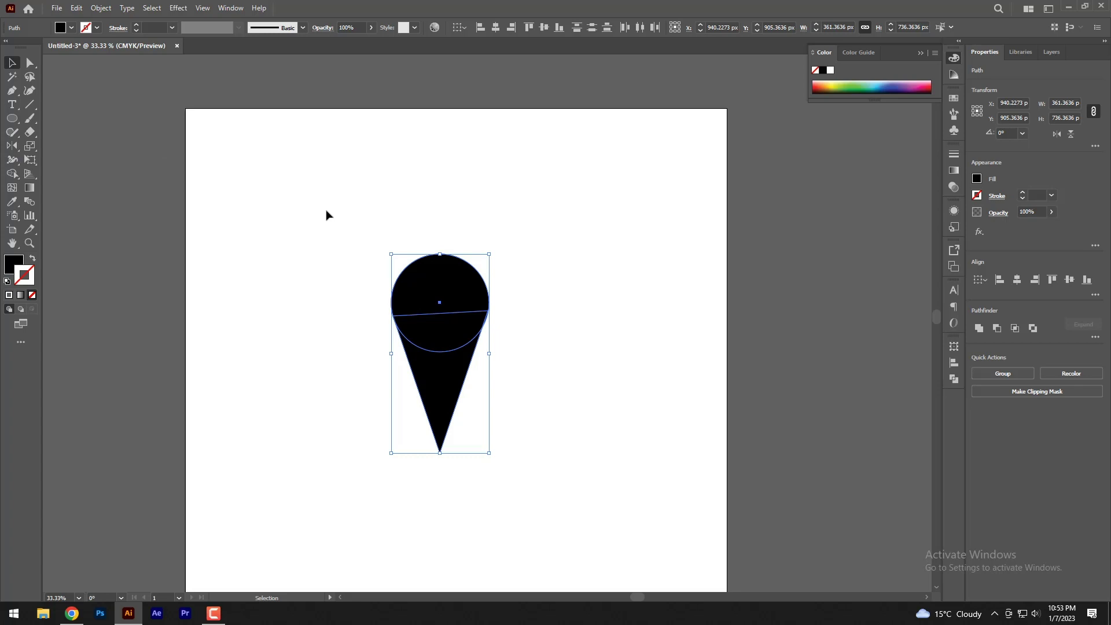
{"action": "left_click", "coordinate": [15, 176]}
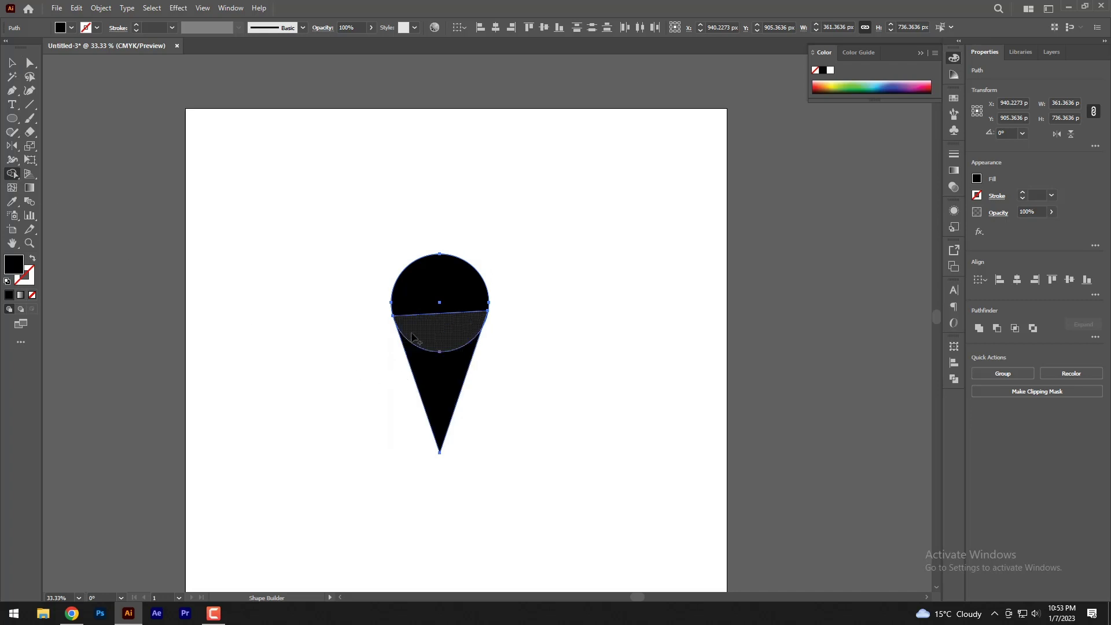
{"action": "left_click_drag", "start_coordinate": [403, 321], "coordinate": [426, 377]}
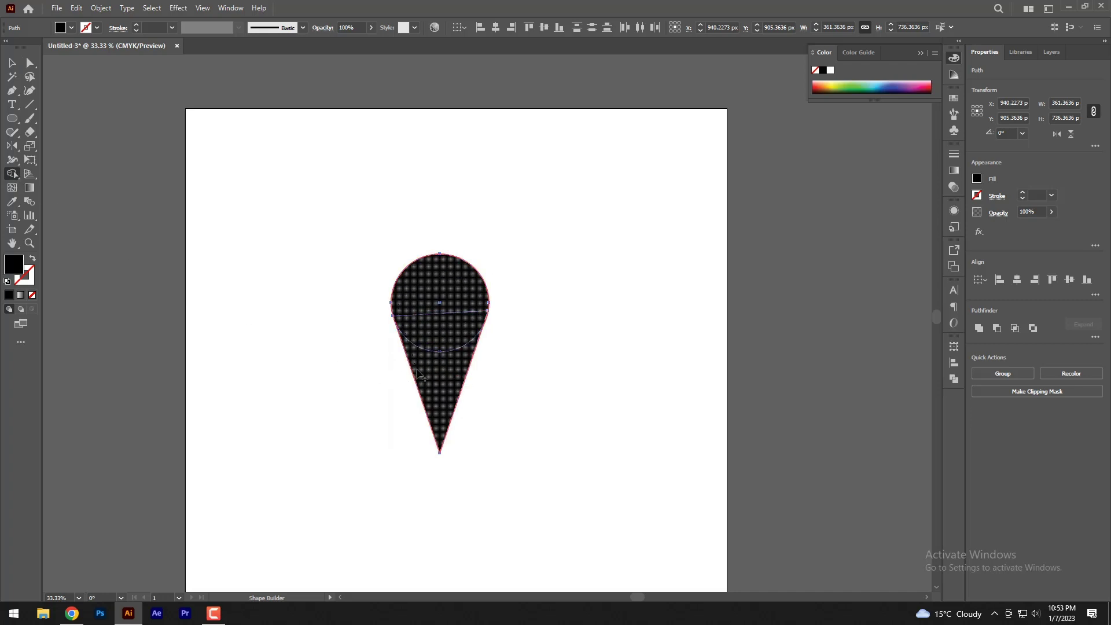
{"action": "left_click", "coordinate": [8, 64]}
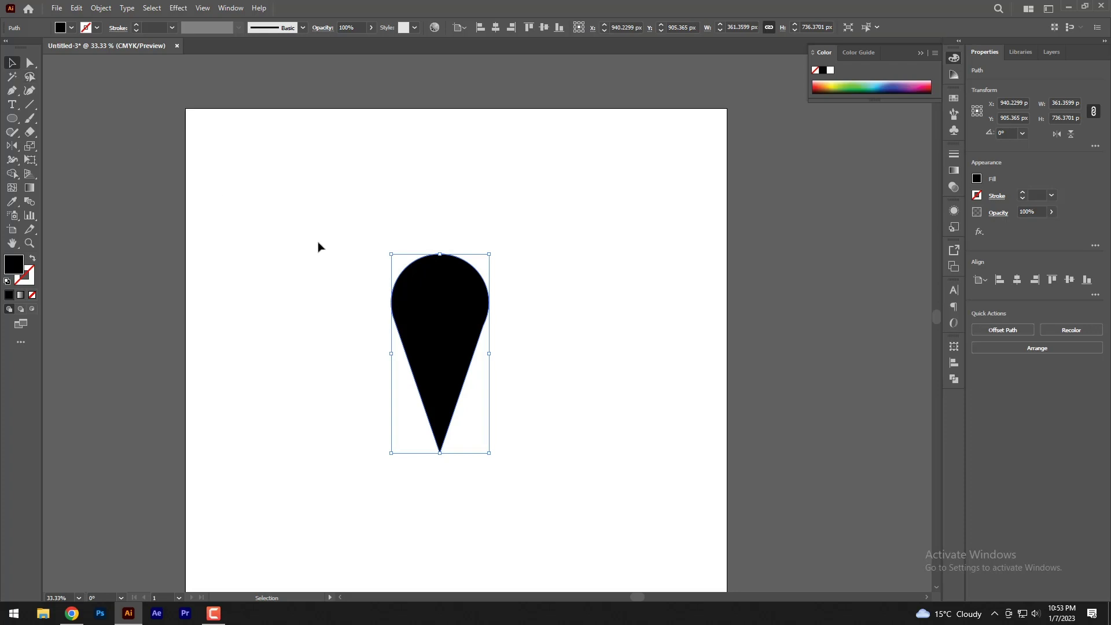
{"action": "left_click", "coordinate": [320, 246]}
{"action": "left_click", "coordinate": [462, 305]}
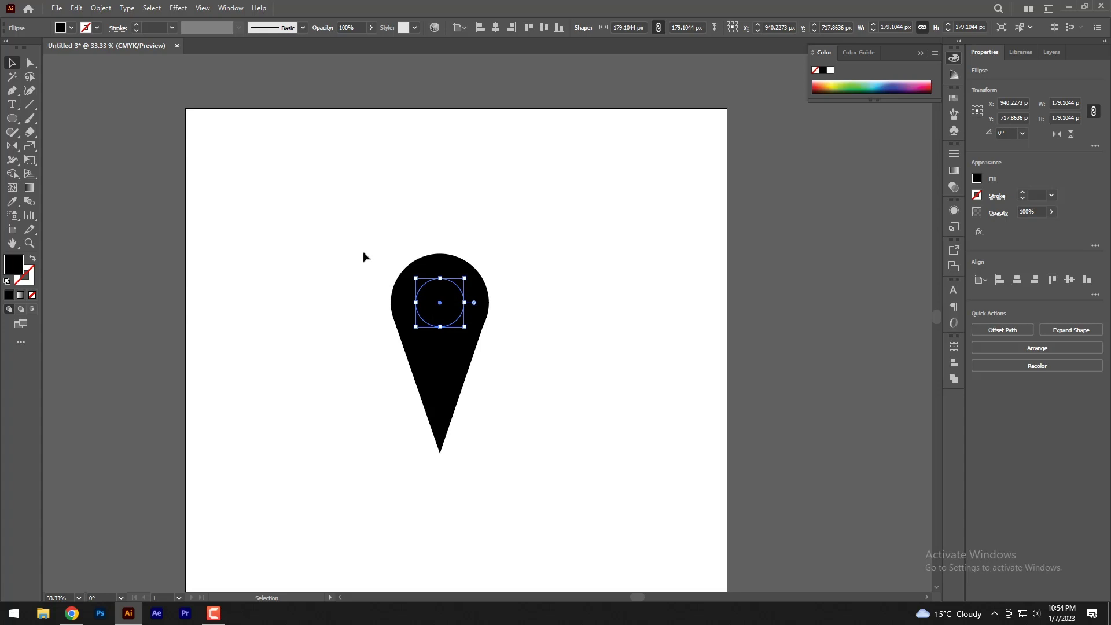
Step: Cut the inner circle out of the pin head as a hole, then move the pin up-left
{"action": "left_click_drag", "start_coordinate": [348, 231], "coordinate": [509, 426]}
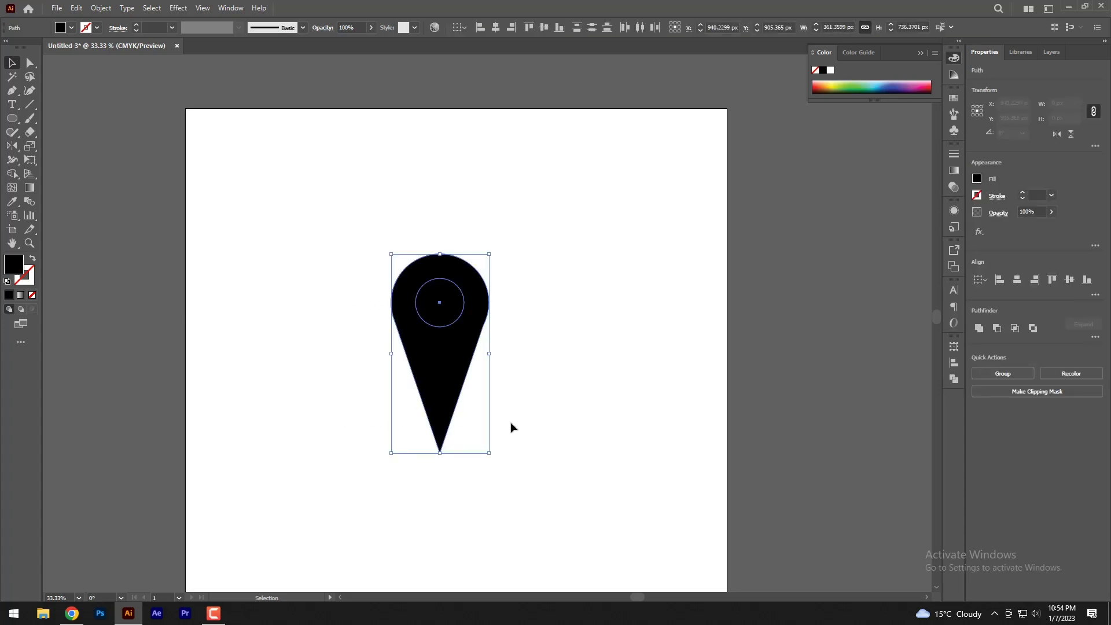
{"action": "left_click", "coordinate": [12, 173]}
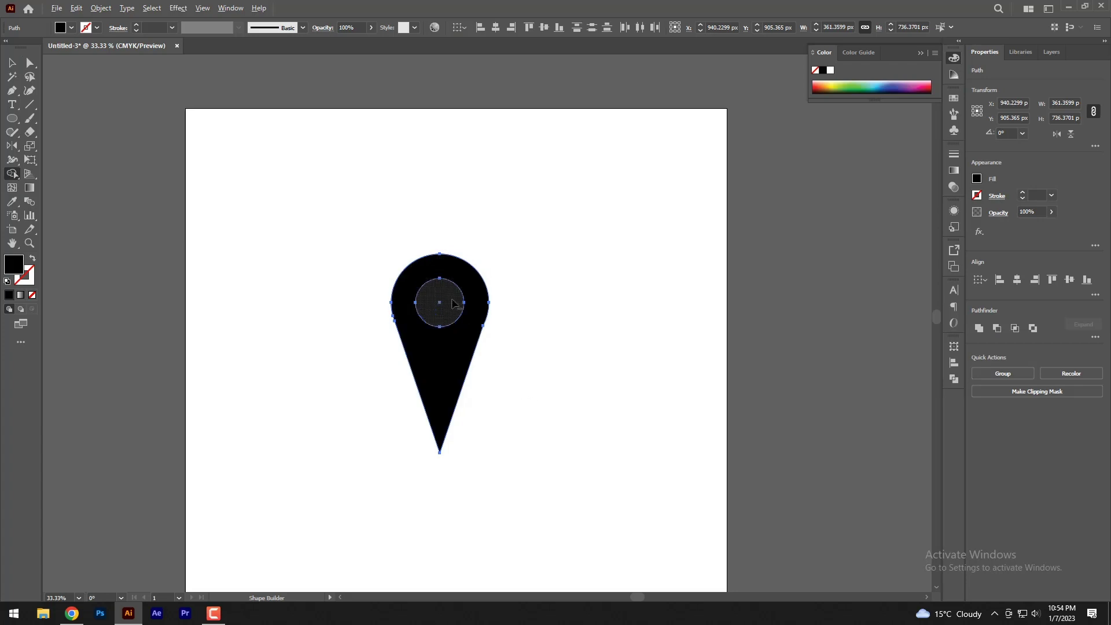
{"action": "left_click", "coordinate": [454, 304], "text": "alt"}
{"action": "key", "text": "v"}
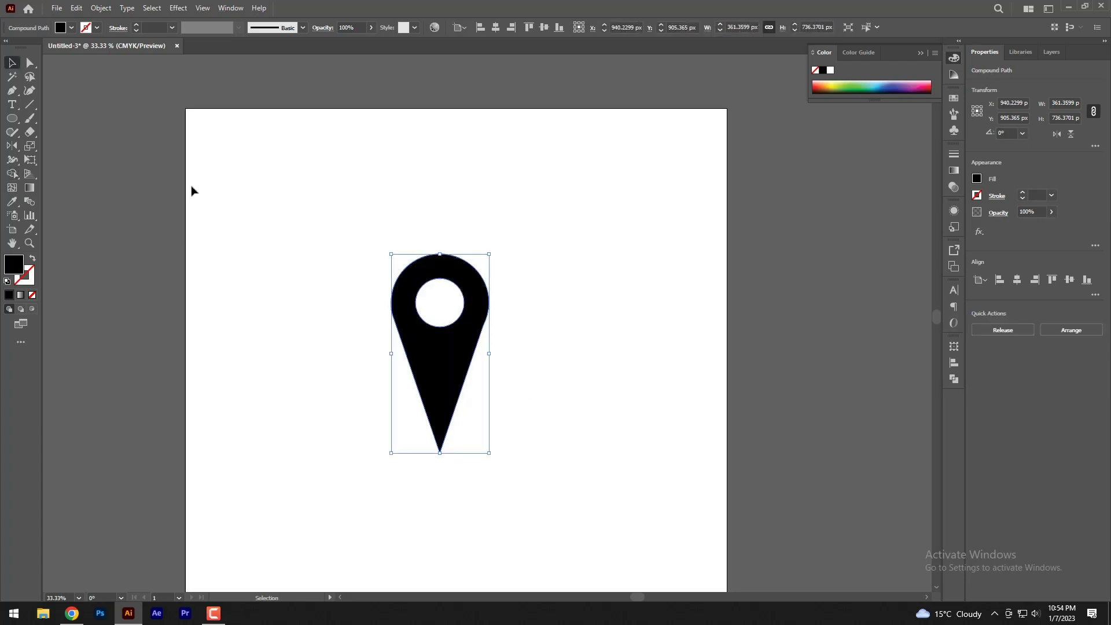
{"action": "left_click", "coordinate": [491, 347]}
{"action": "left_click_drag", "start_coordinate": [446, 347], "coordinate": [437, 301]}
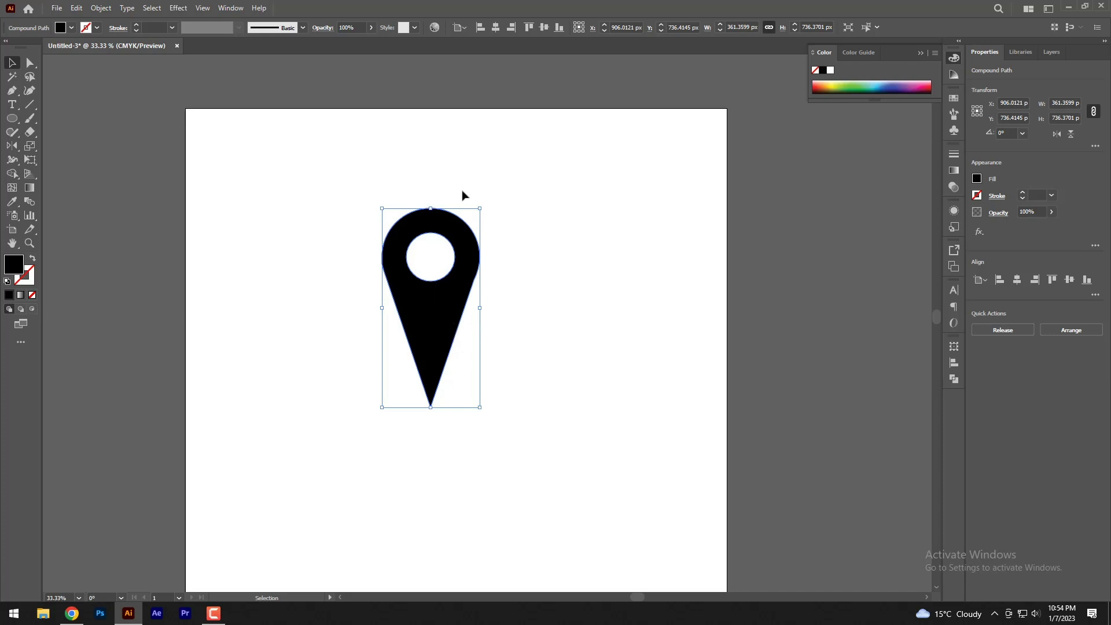
{"action": "left_click", "coordinate": [177, 8]}
Step: Change the pin's fill to bright blue #228cff
{"action": "left_click", "coordinate": [497, 158]}
{"action": "left_click_drag", "start_coordinate": [307, 205], "coordinate": [513, 317]}
{"action": "double_click", "coordinate": [16, 269]}
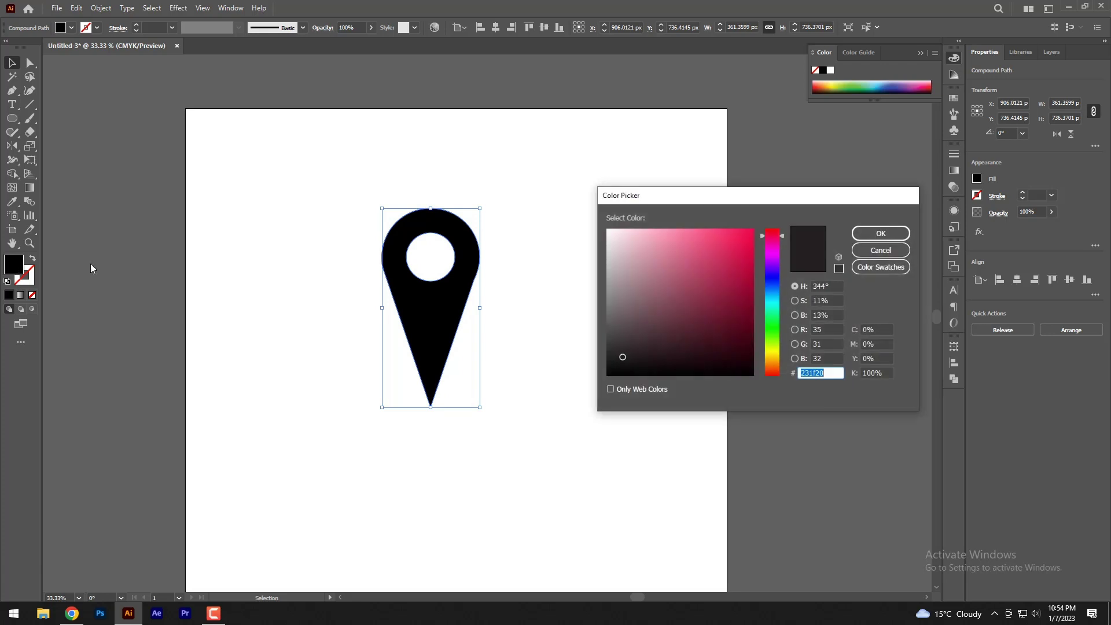
{"action": "left_click_drag", "start_coordinate": [782, 239], "coordinate": [781, 291]}
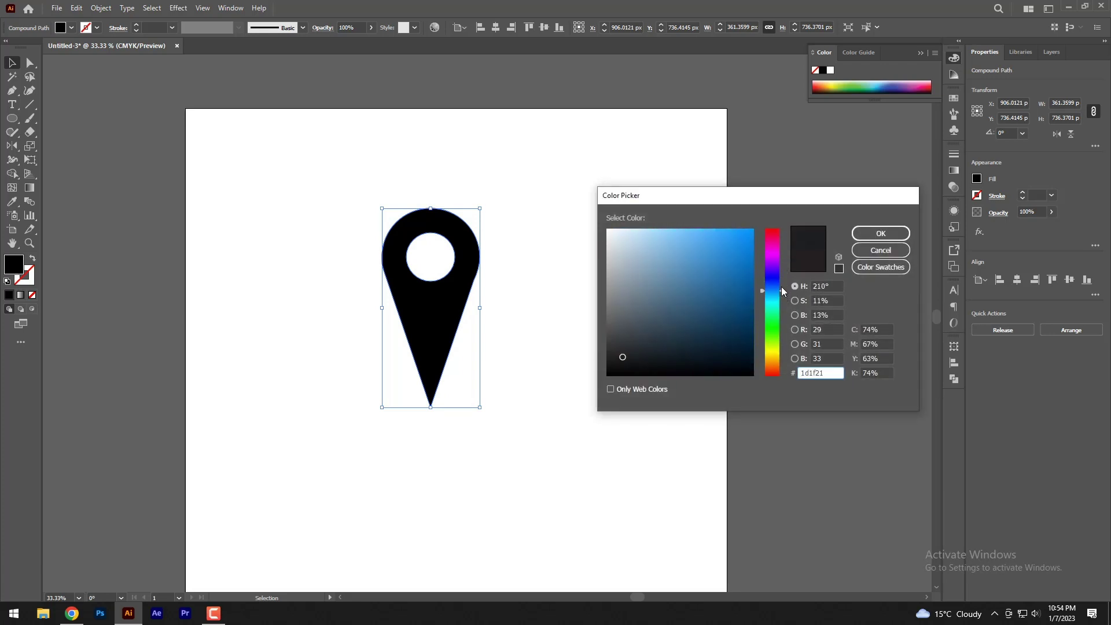
{"action": "left_click", "coordinate": [727, 250]}
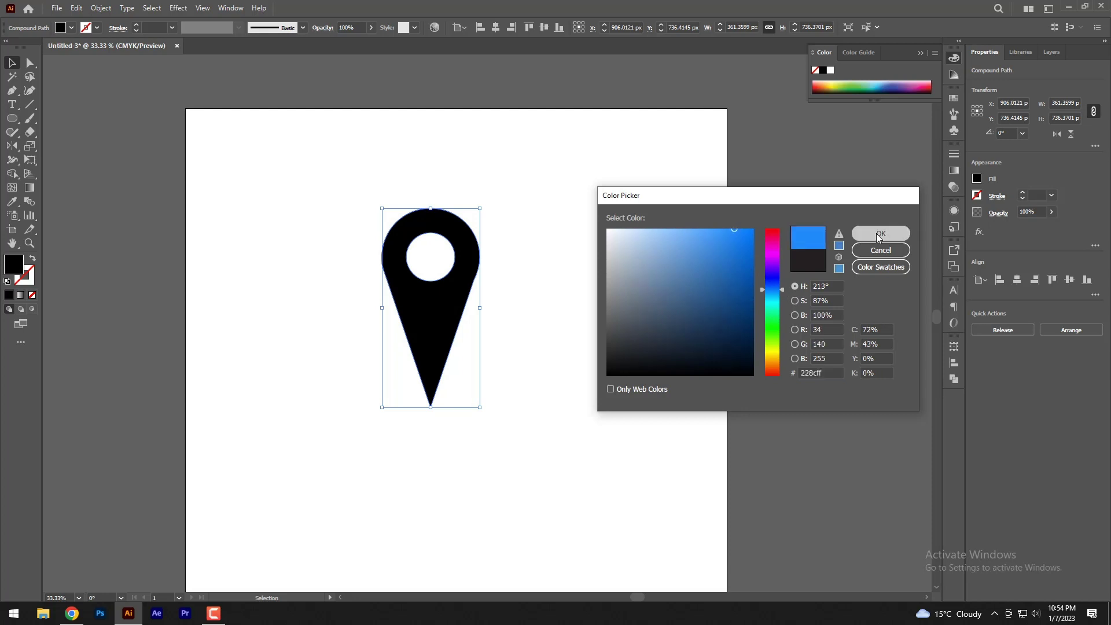
{"action": "left_click", "coordinate": [881, 233]}
{"action": "left_click", "coordinate": [180, 8]}
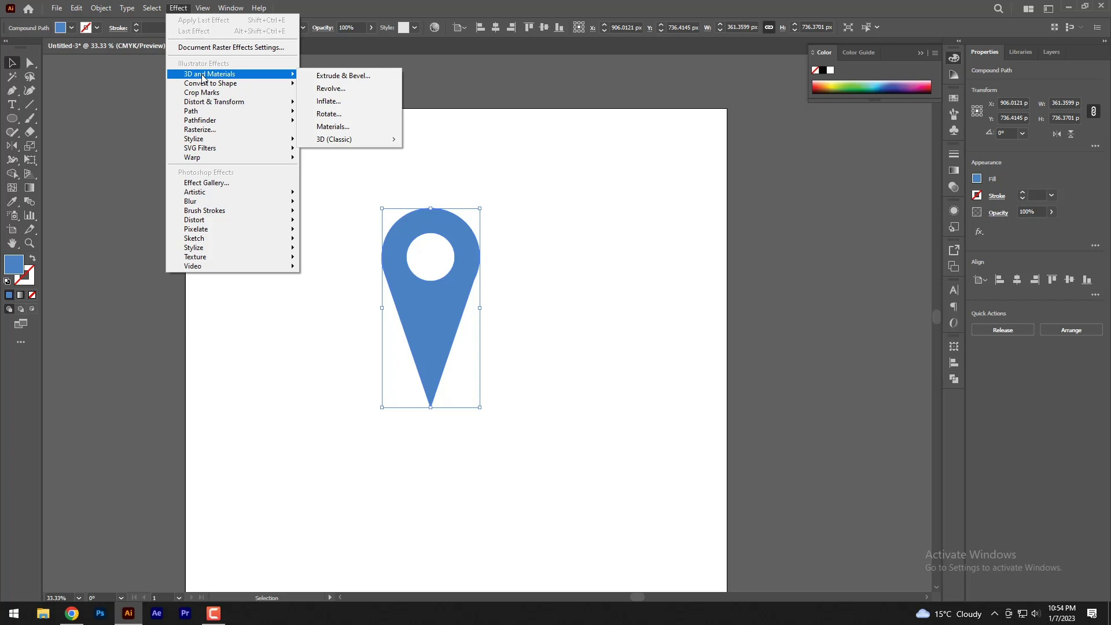
Step: Extrude the pin 131 px deep and rotate it to a custom tilted angle
{"action": "mouse_move", "coordinate": [210, 74]}
{"action": "left_click", "coordinate": [328, 77]}
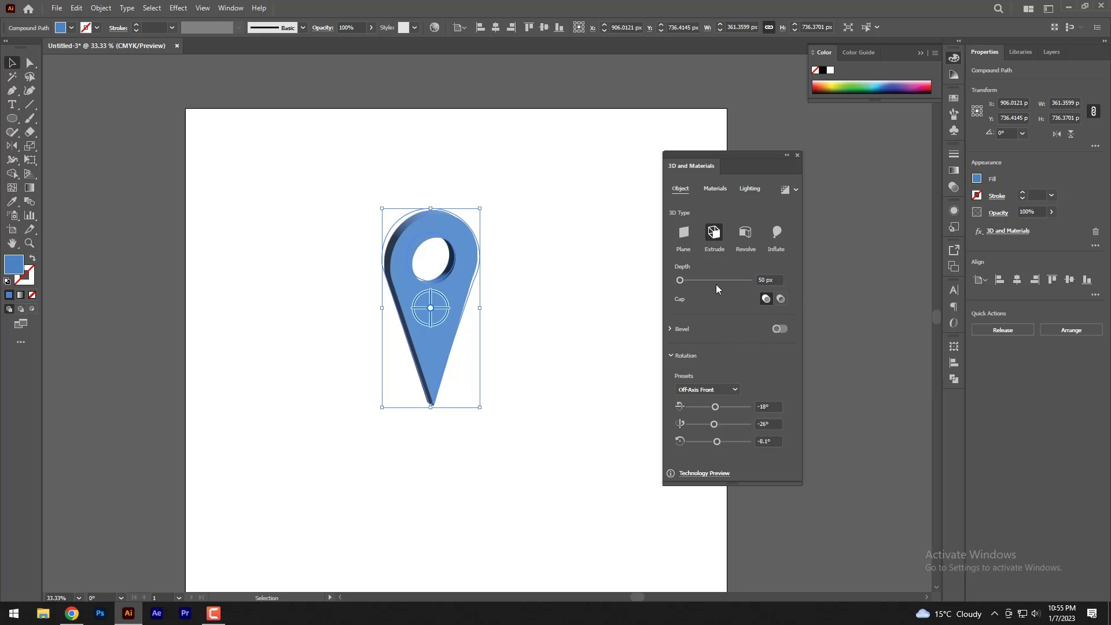
{"action": "left_click_drag", "start_coordinate": [681, 281], "coordinate": [683, 281]}
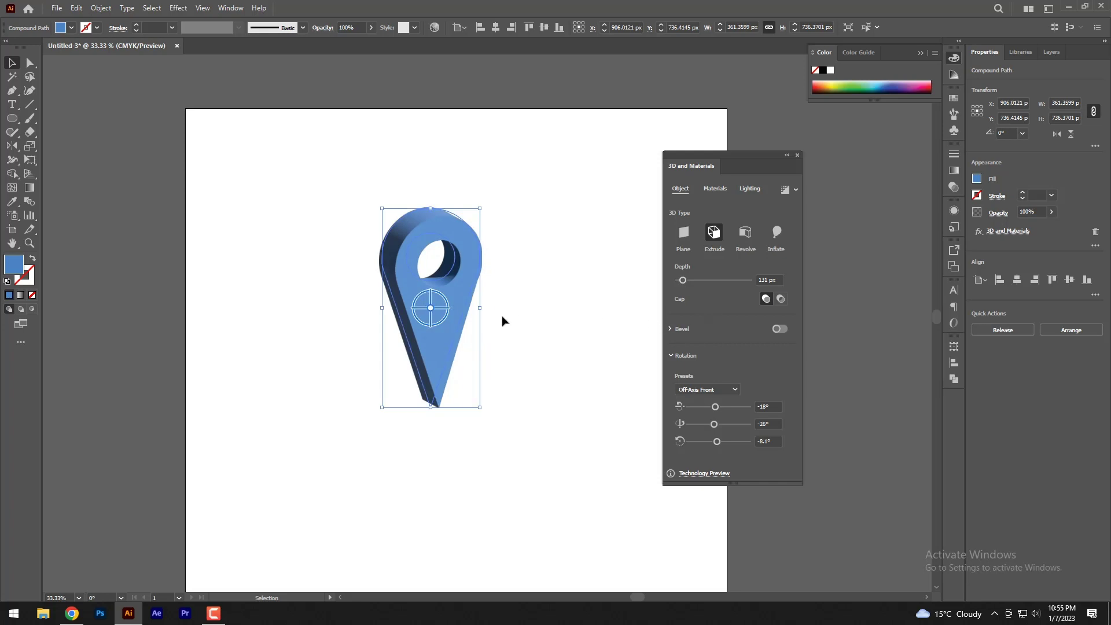
{"action": "left_click_drag", "start_coordinate": [432, 319], "coordinate": [443, 307]}
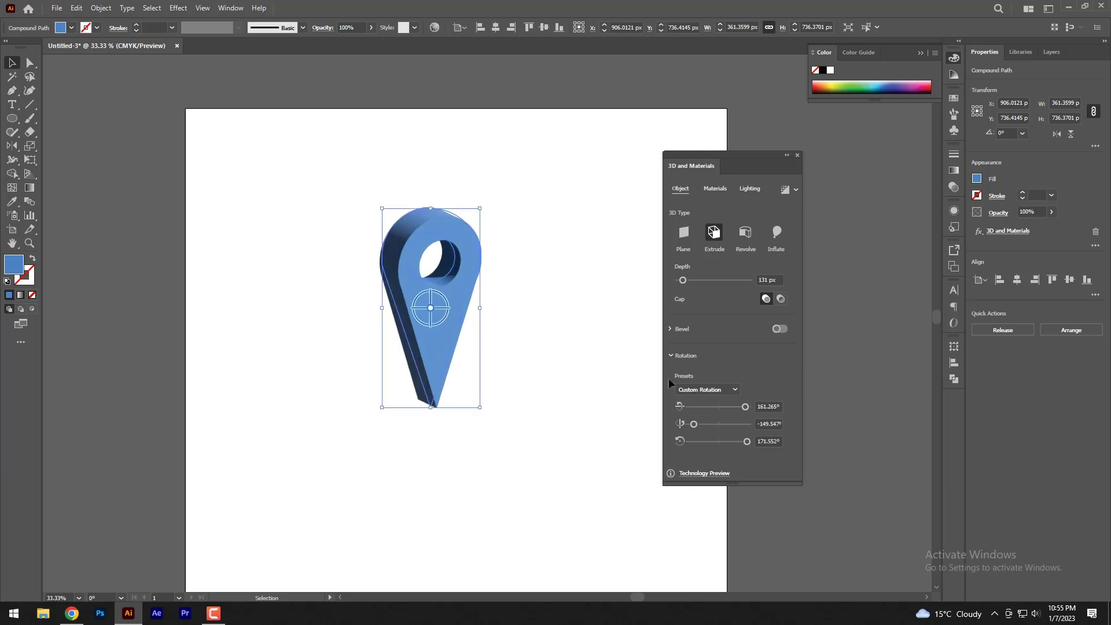
{"action": "left_click", "coordinate": [717, 191]}
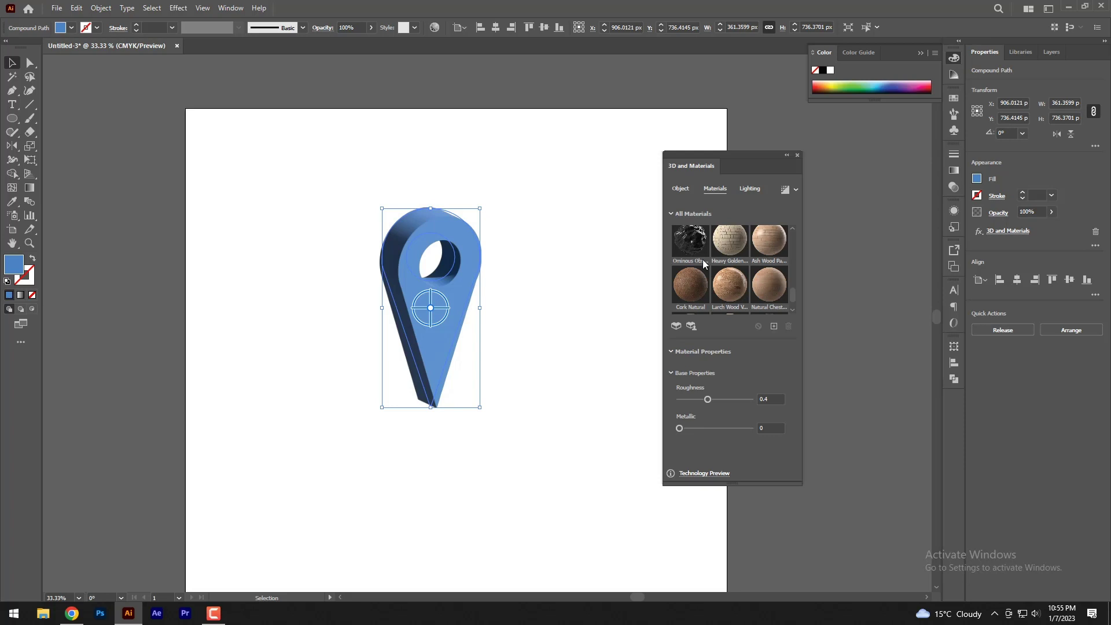
Step: Browse the All Materials grid without applying any material, ending on the Lighting options
{"action": "scroll", "coordinate": [707, 272], "scroll_direction": "up", "scroll_amount": 1}
{"action": "scroll", "coordinate": [706, 277], "scroll_direction": "up", "scroll_amount": 1}
{"action": "scroll", "coordinate": [706, 276], "scroll_direction": "up", "scroll_amount": 1}
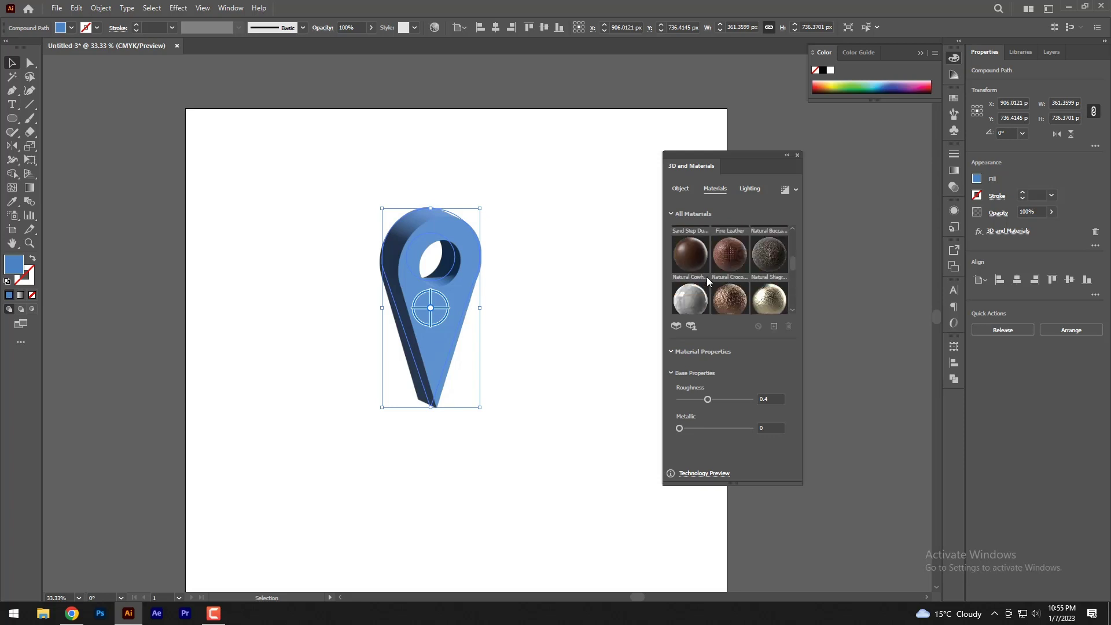
{"action": "scroll", "coordinate": [707, 277], "scroll_direction": "down", "scroll_amount": 2}
{"action": "scroll", "coordinate": [706, 277], "scroll_direction": "up", "scroll_amount": 1}
{"action": "scroll", "coordinate": [706, 276], "scroll_direction": "up", "scroll_amount": 1}
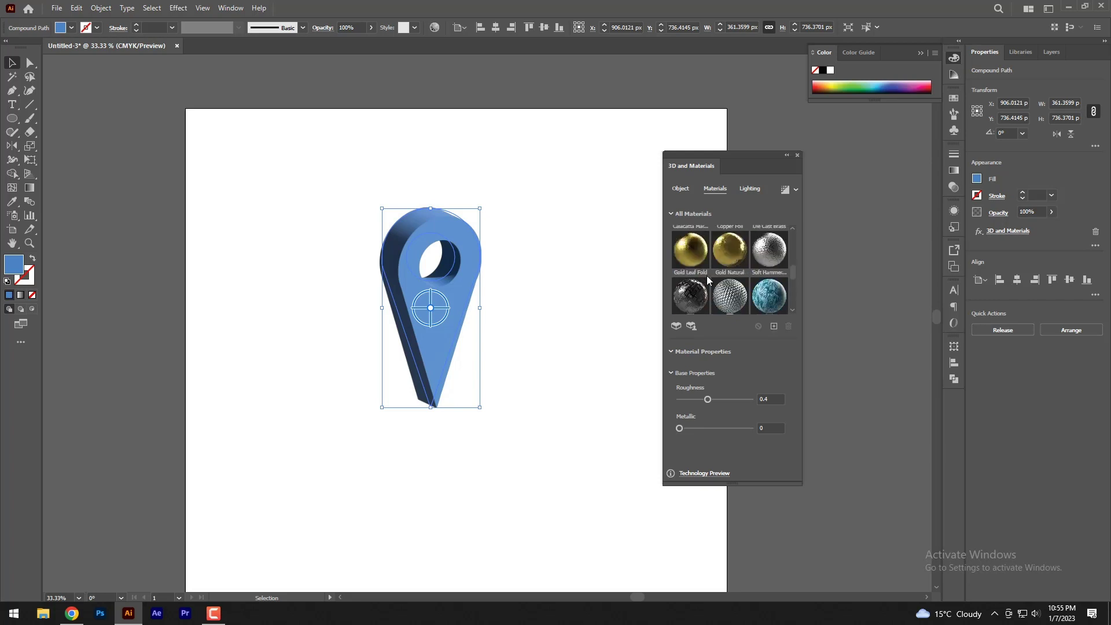
{"action": "left_click", "coordinate": [751, 189]}
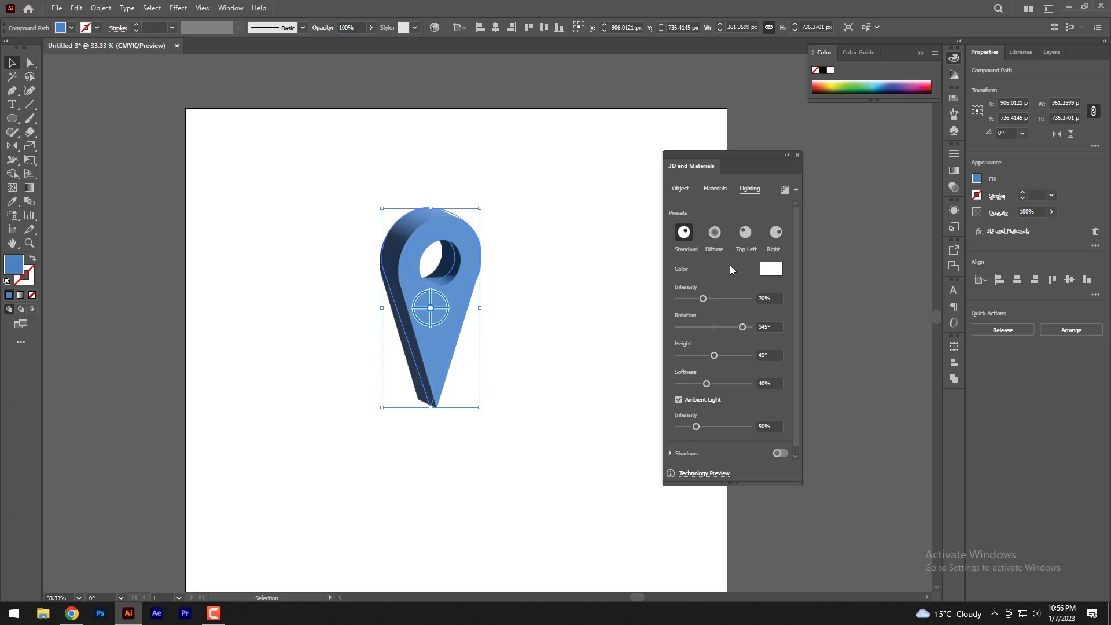
Step: Set light intensity to 93% and softness to 33%, then enlarge the 3D pin
{"action": "left_click_drag", "start_coordinate": [703, 299], "coordinate": [713, 299]}
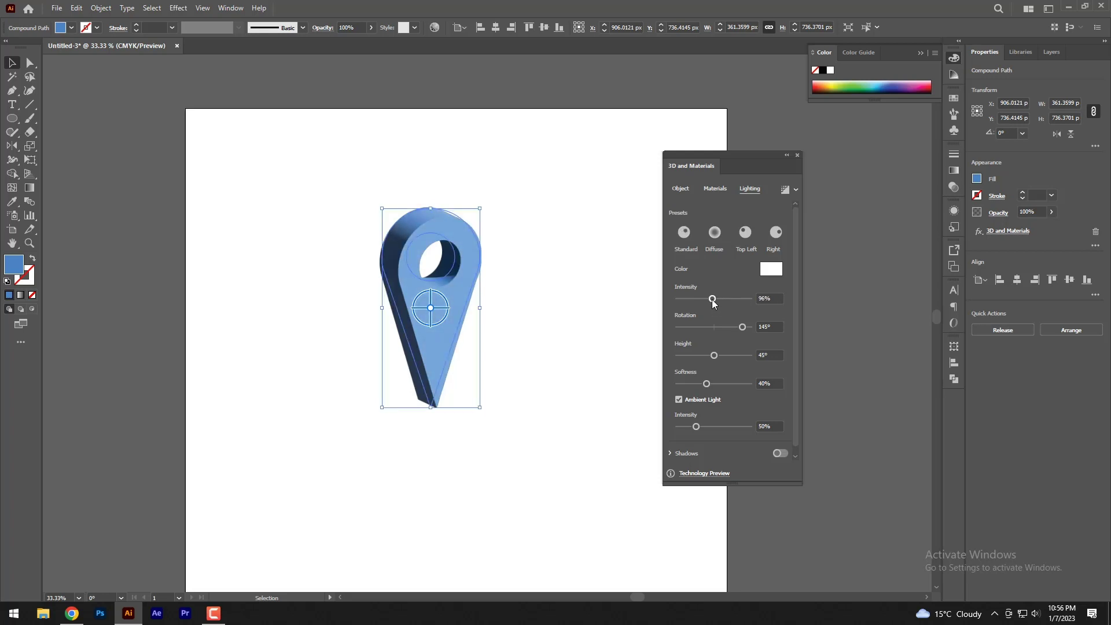
{"action": "left_click_drag", "start_coordinate": [713, 299], "coordinate": [711, 299]}
{"action": "left_click_drag", "start_coordinate": [715, 382], "coordinate": [720, 381]}
{"action": "left_click", "coordinate": [786, 190]}
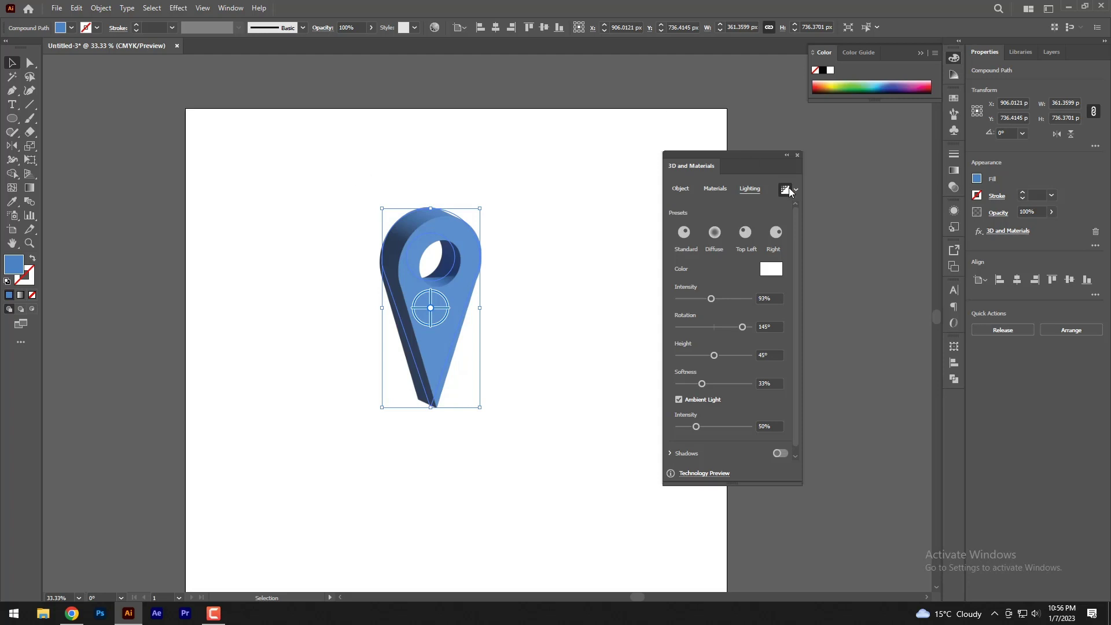
{"action": "left_click", "coordinate": [797, 156]}
{"action": "left_click_drag", "start_coordinate": [478, 409], "coordinate": [576, 530]}
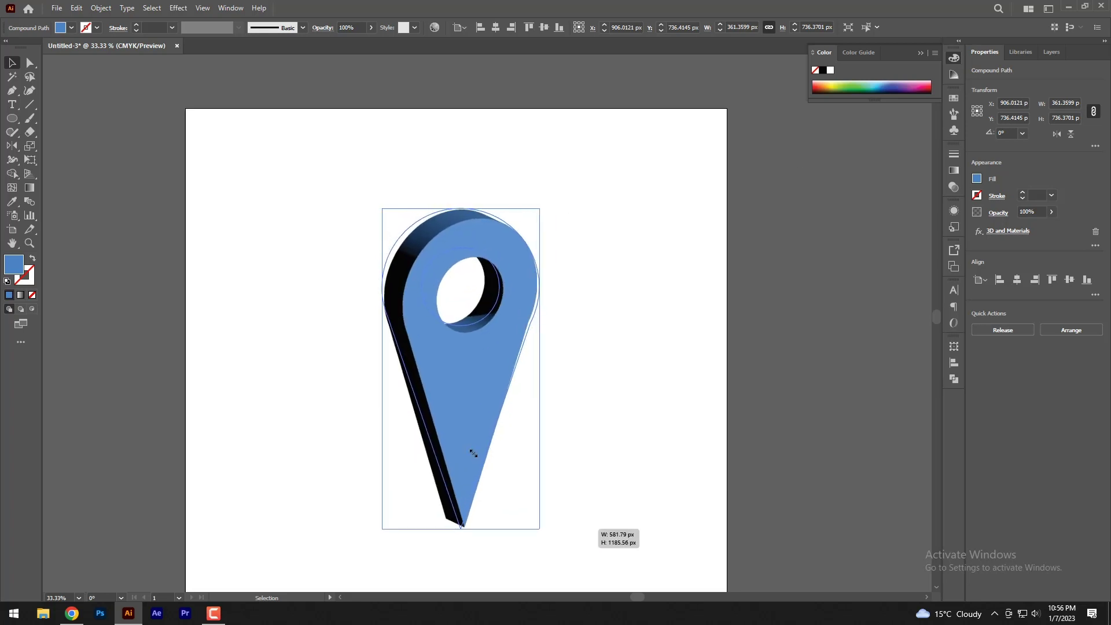
Step: Enlarge the 3D pin by dragging its corner handle
{"action": "left_click_drag", "start_coordinate": [576, 530], "coordinate": [454, 417]}
{"action": "key", "text": "y"}
{"action": "left_click", "coordinate": [641, 337]}
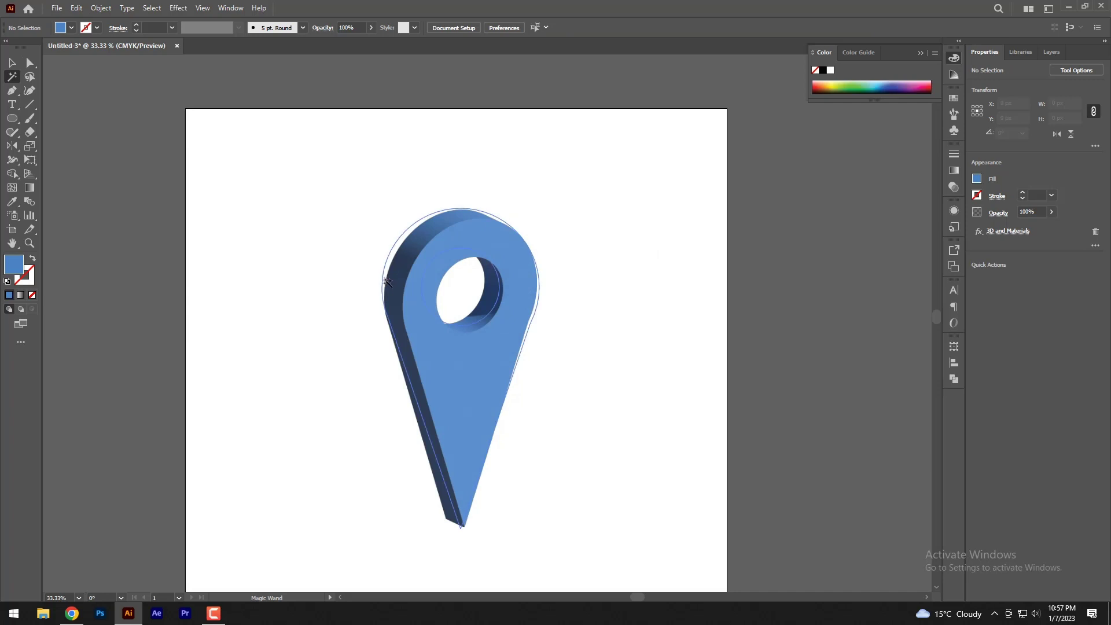
{"action": "left_click", "coordinate": [57, 8]}
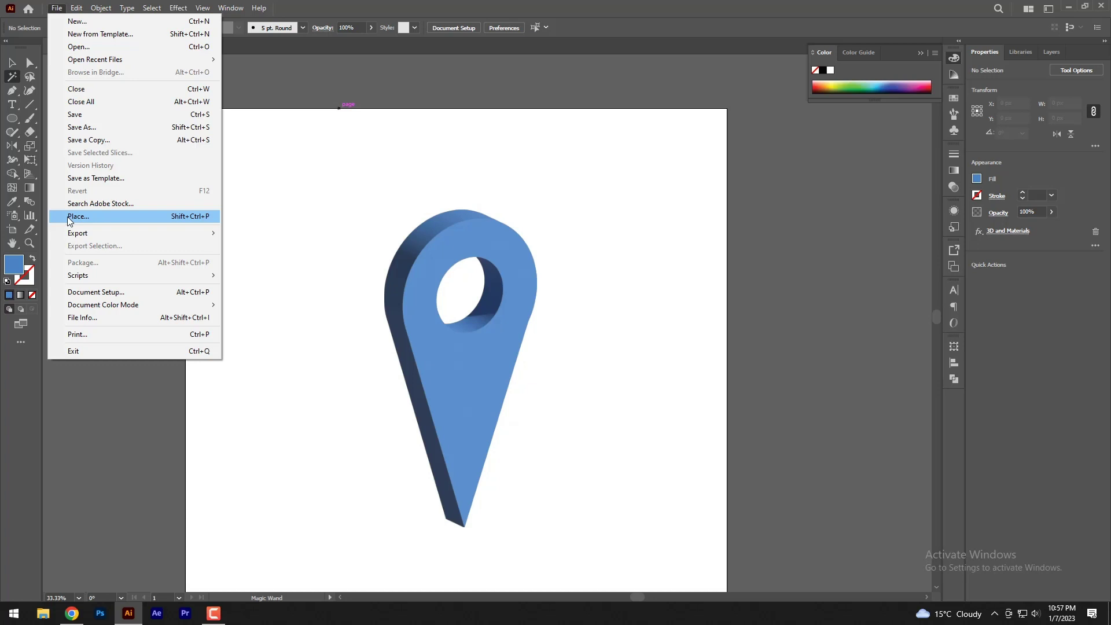
{"action": "key", "text": "Escape"}
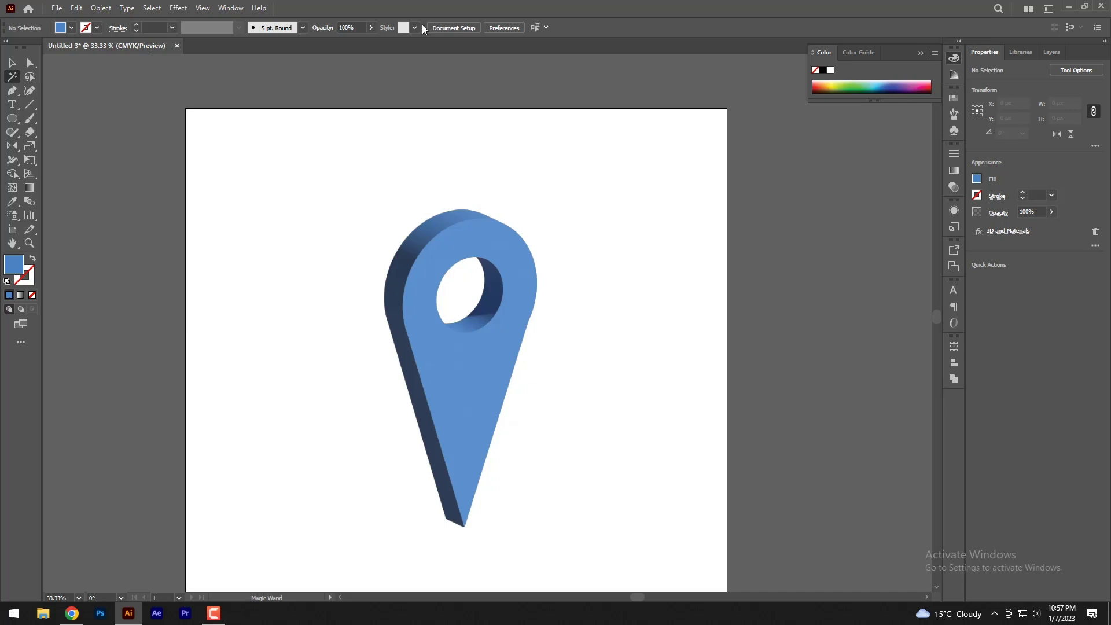
Step: Select the 3D pin and delete it, leaving the artboard empty
{"action": "left_click", "coordinate": [12, 63]}
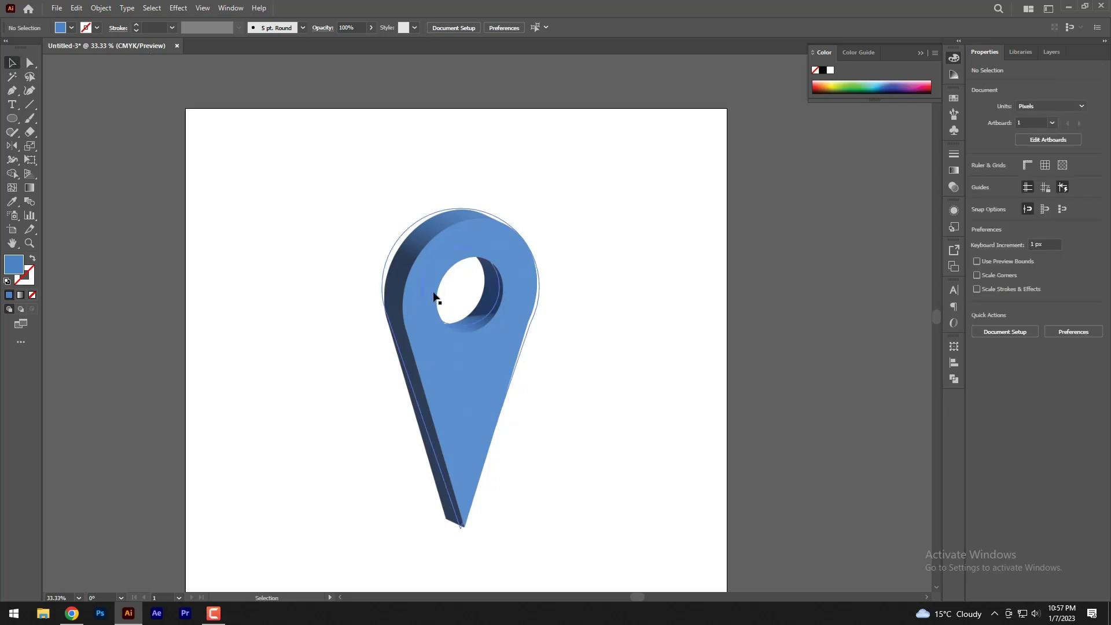
{"action": "left_click", "coordinate": [436, 298]}
{"action": "key", "text": "Delete"}
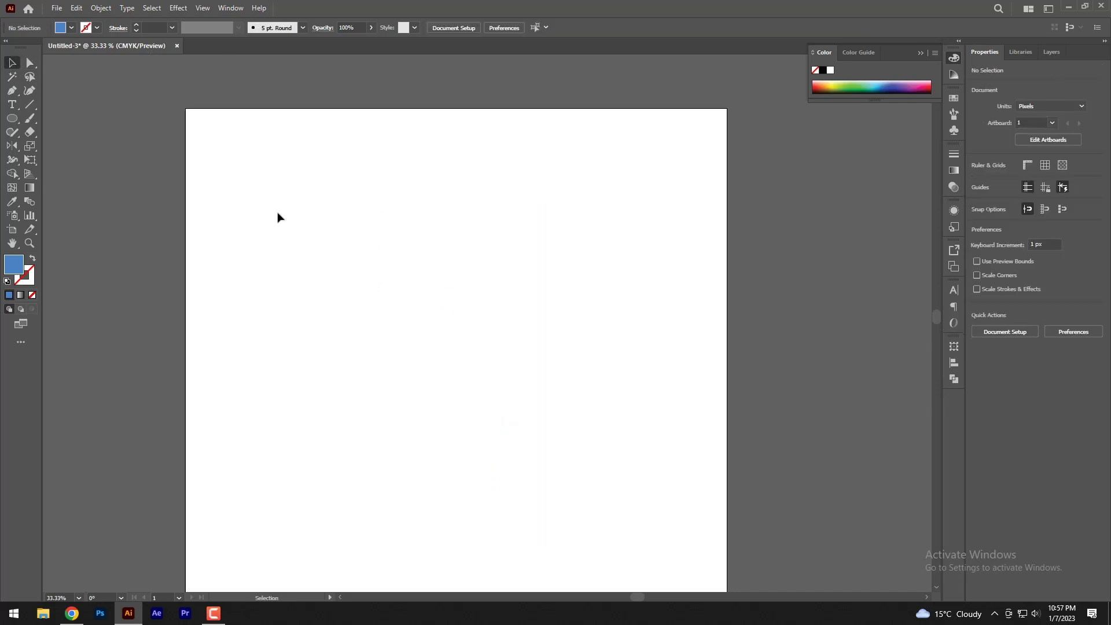
Step: Add a text object and replace its Lorem ipsum placeholder with the letter A
{"action": "left_click", "coordinate": [12, 105]}
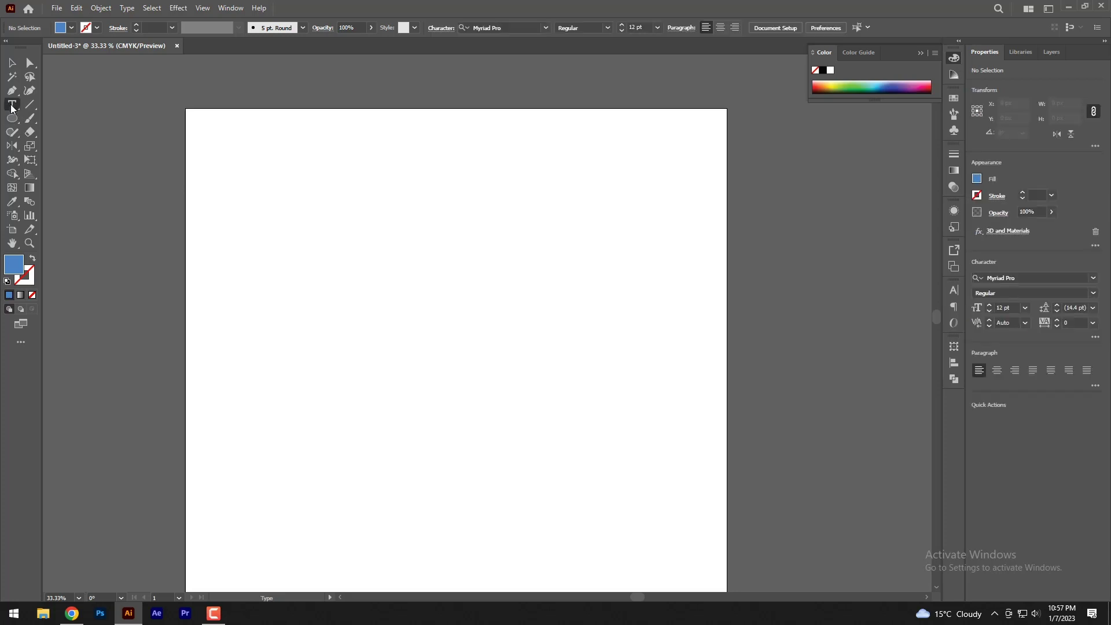
{"action": "left_click", "coordinate": [428, 273]}
{"action": "left_click", "coordinate": [12, 62]}
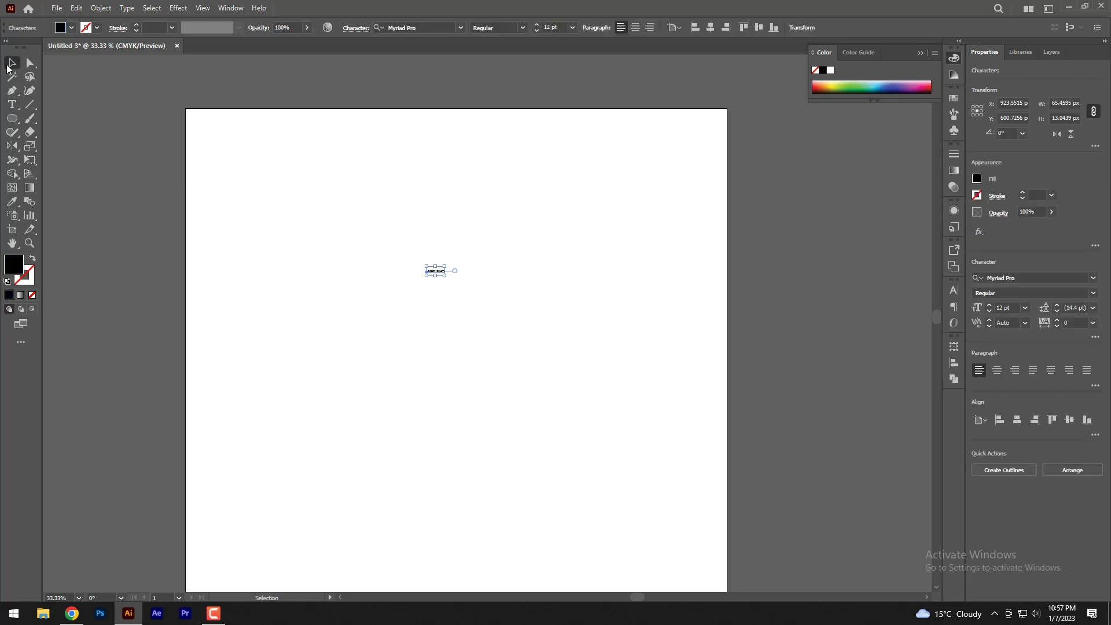
{"action": "left_click_drag", "start_coordinate": [445, 276], "coordinate": [602, 346]}
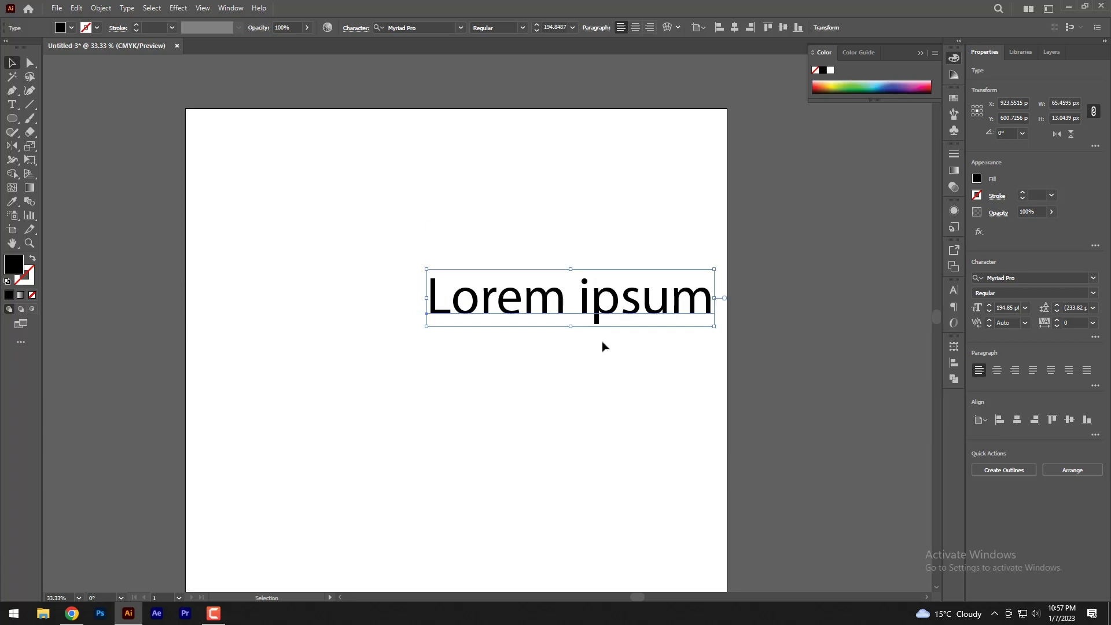
{"action": "left_click_drag", "start_coordinate": [599, 308], "coordinate": [501, 312]}
{"action": "key", "text": "t"}
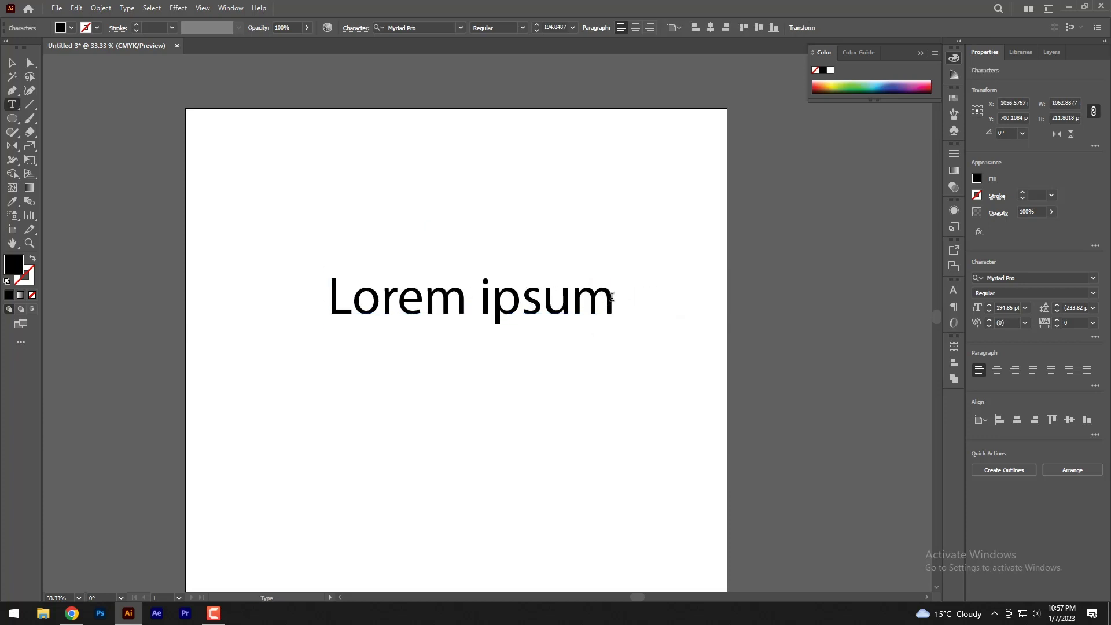
{"action": "left_click_drag", "start_coordinate": [612, 297], "coordinate": [307, 300]}
{"action": "key", "text": "BackSpace"}
{"action": "type", "text": "A"}
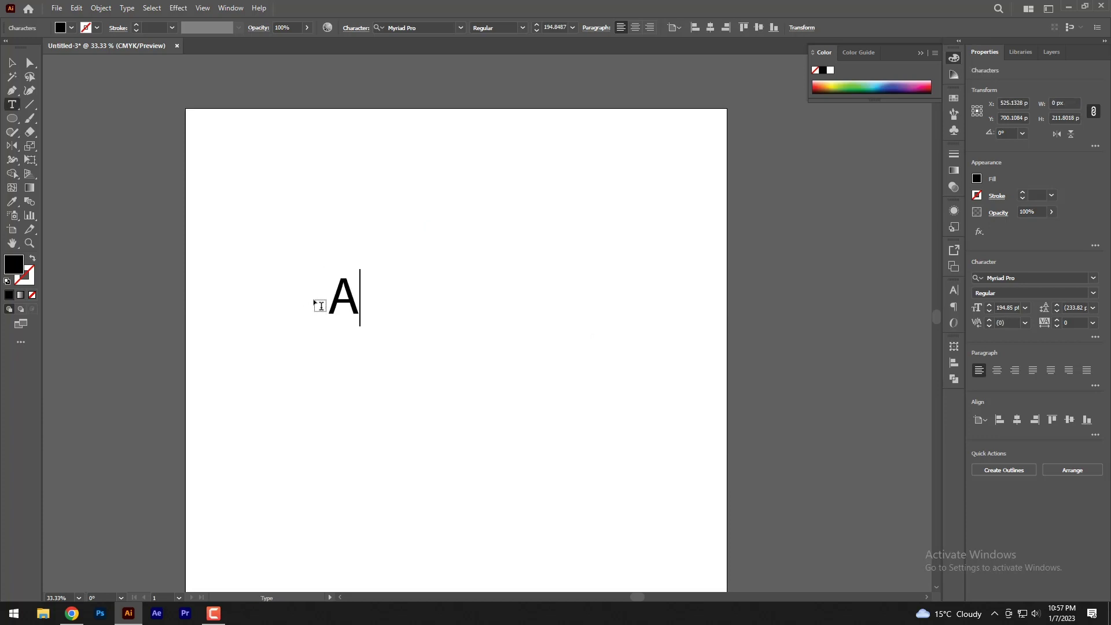
Step: Scale the letter A up to about 825 pt and shift it up and right
{"action": "left_click", "coordinate": [11, 63]}
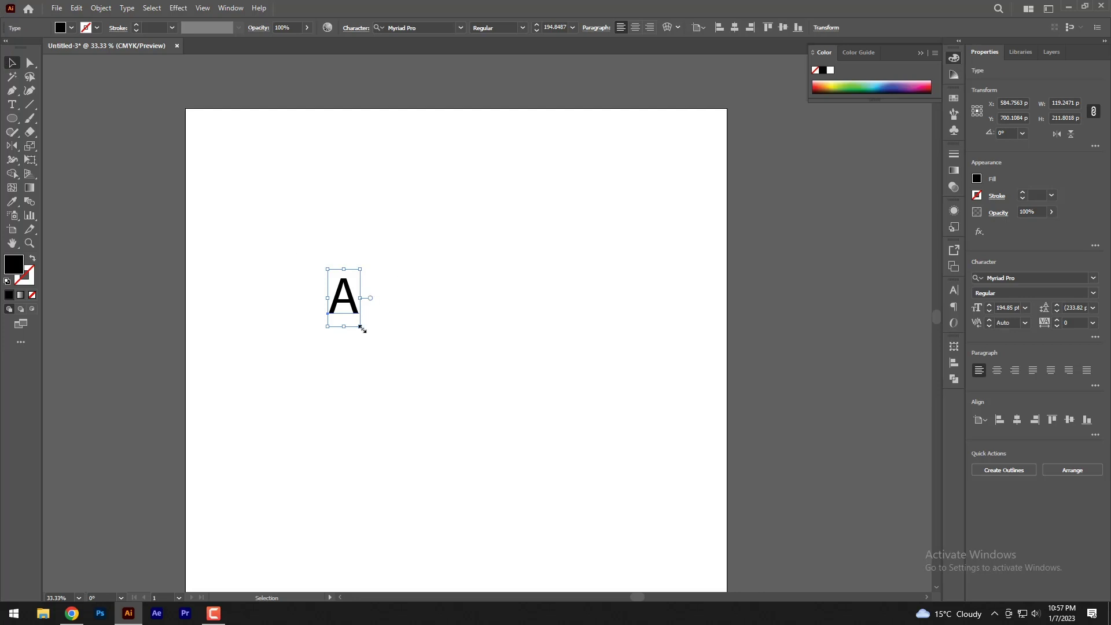
{"action": "left_click_drag", "start_coordinate": [361, 327], "coordinate": [471, 513]}
{"action": "left_click_drag", "start_coordinate": [460, 398], "coordinate": [497, 368]}
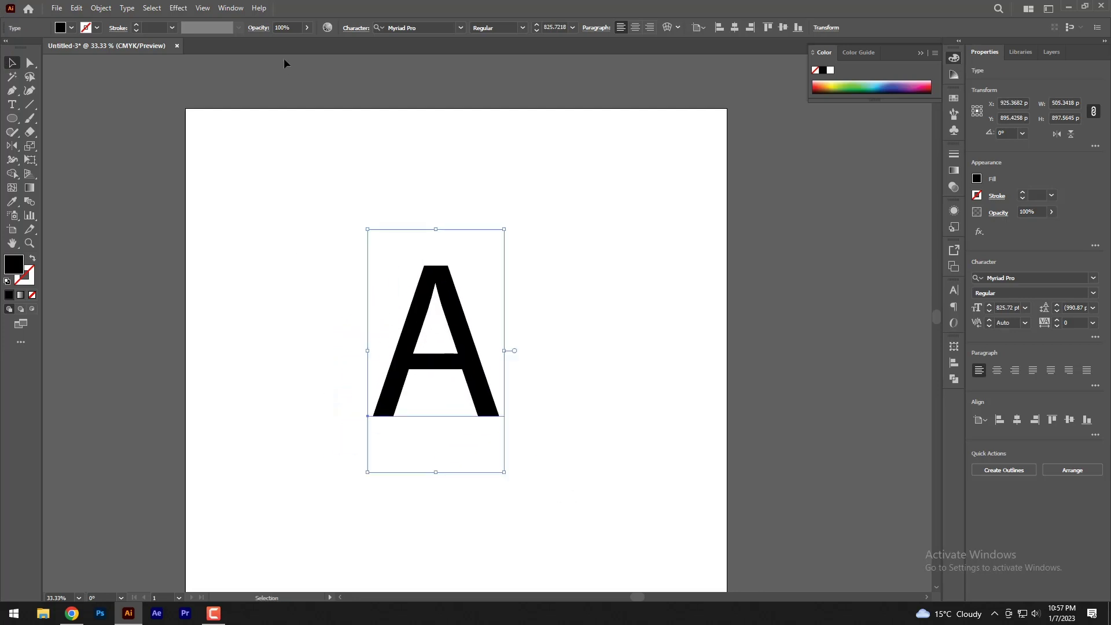
{"action": "left_click", "coordinate": [184, 9]}
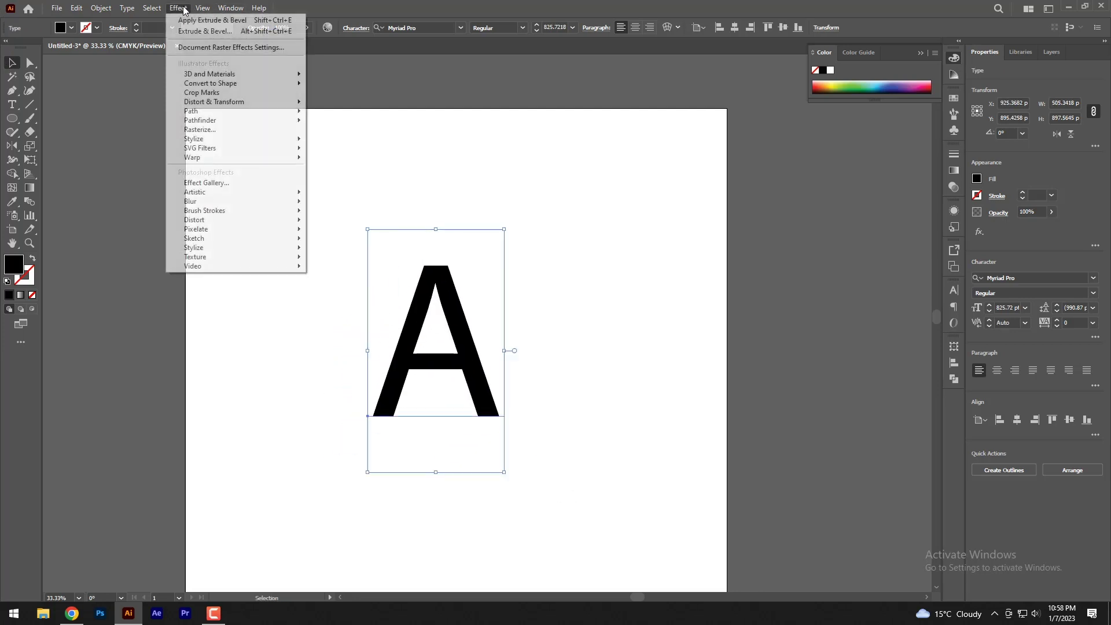
{"action": "mouse_move", "coordinate": [211, 74]}
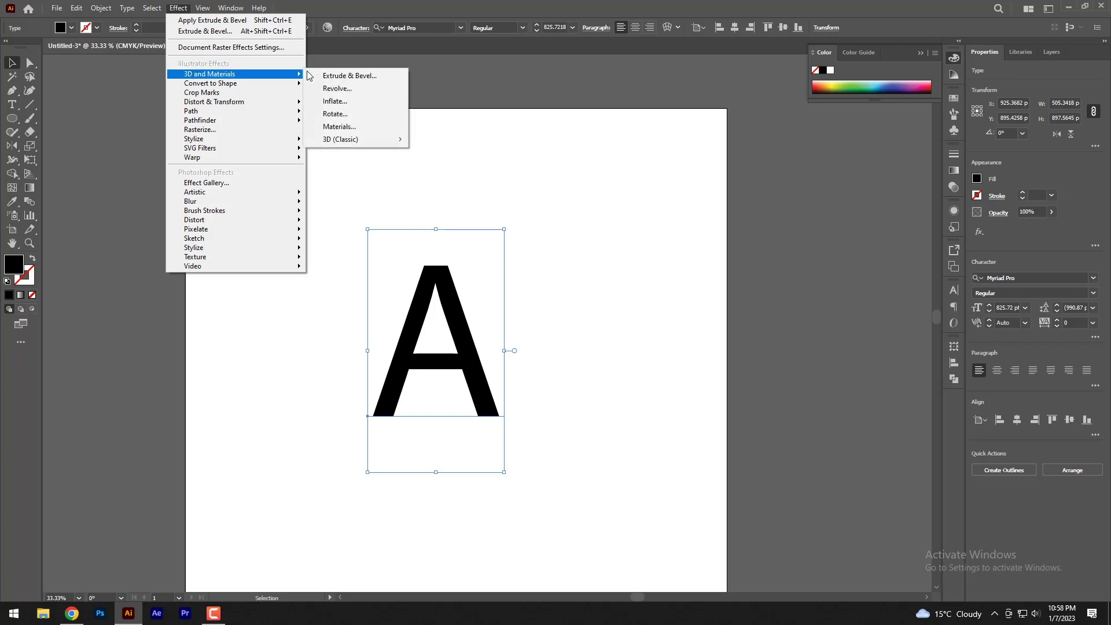
Step: Extrude the A 278 px deep with Gold Natural material at 0.26 colour variation
{"action": "left_click", "coordinate": [349, 75]}
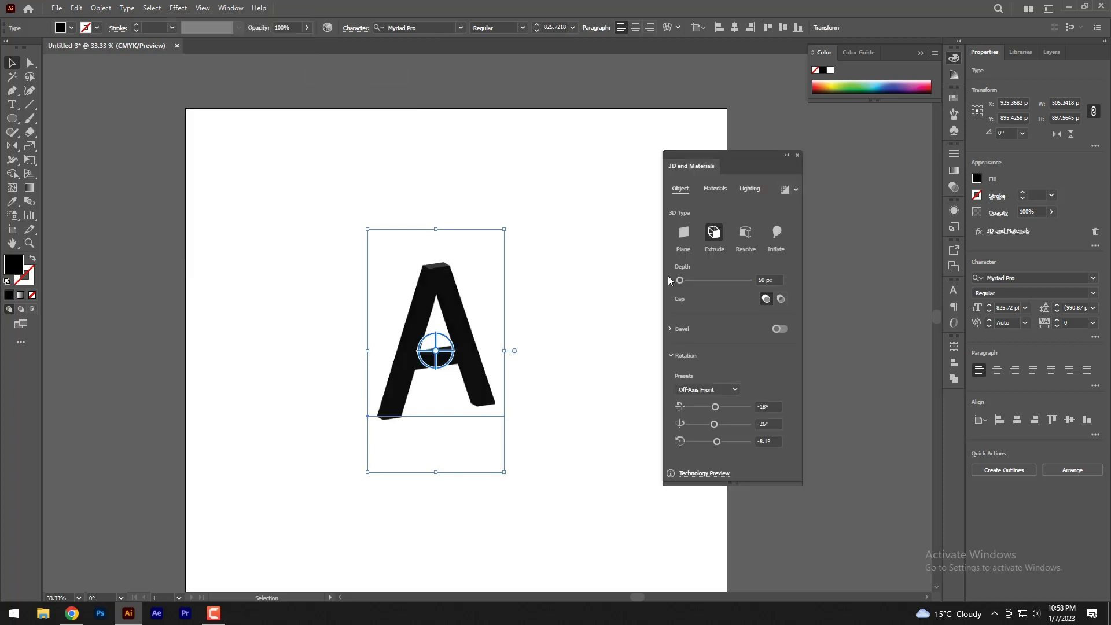
{"action": "left_click_drag", "start_coordinate": [680, 281], "coordinate": [689, 281]}
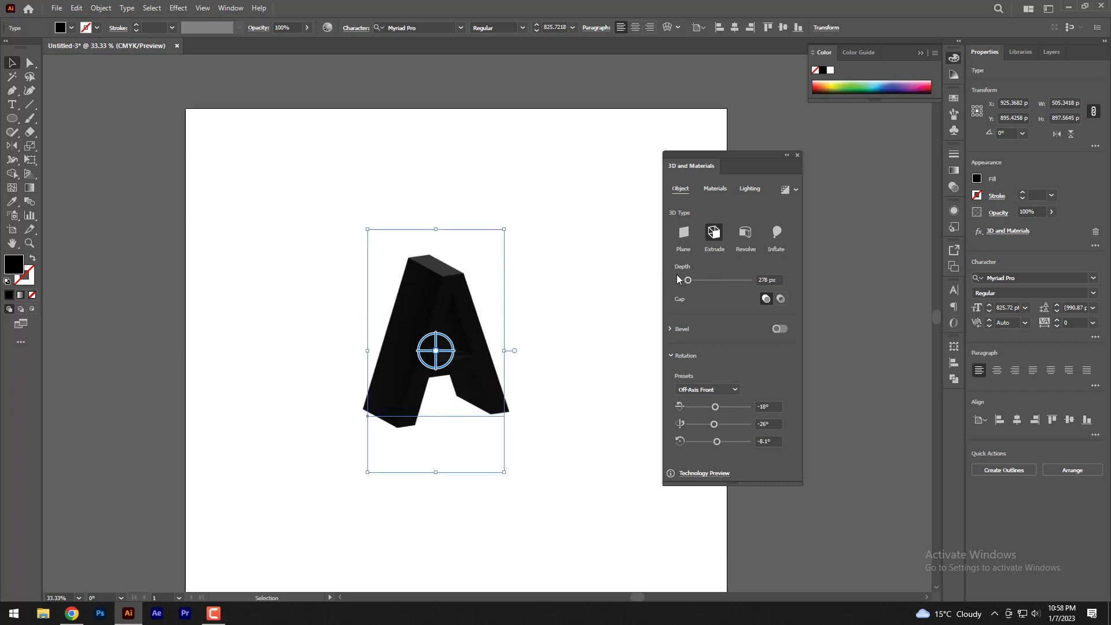
{"action": "left_click", "coordinate": [717, 190]}
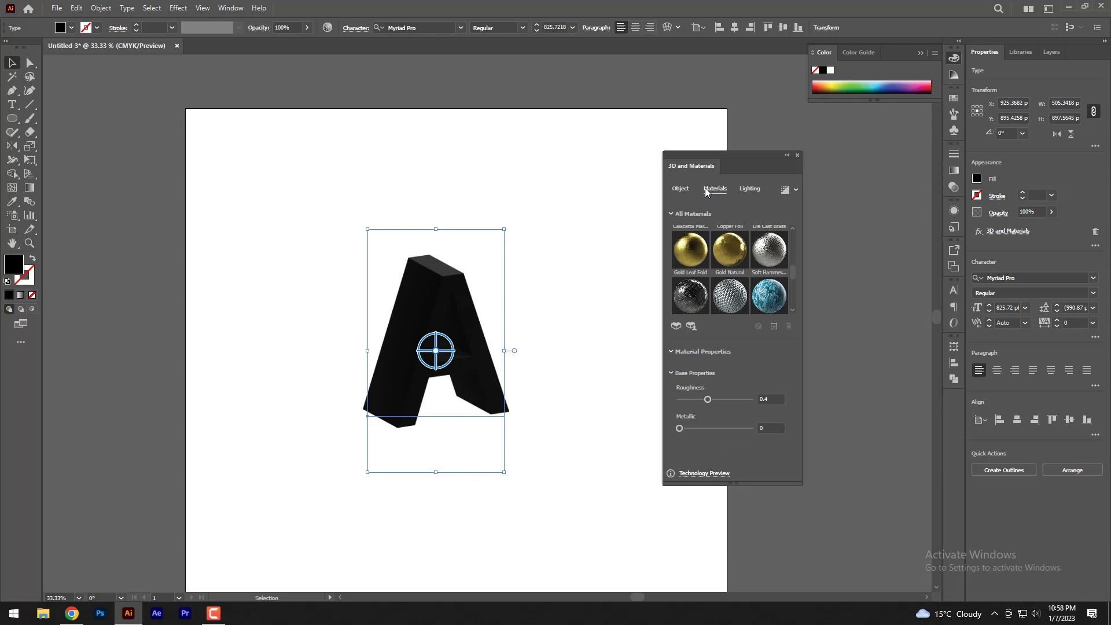
{"action": "left_click", "coordinate": [729, 256]}
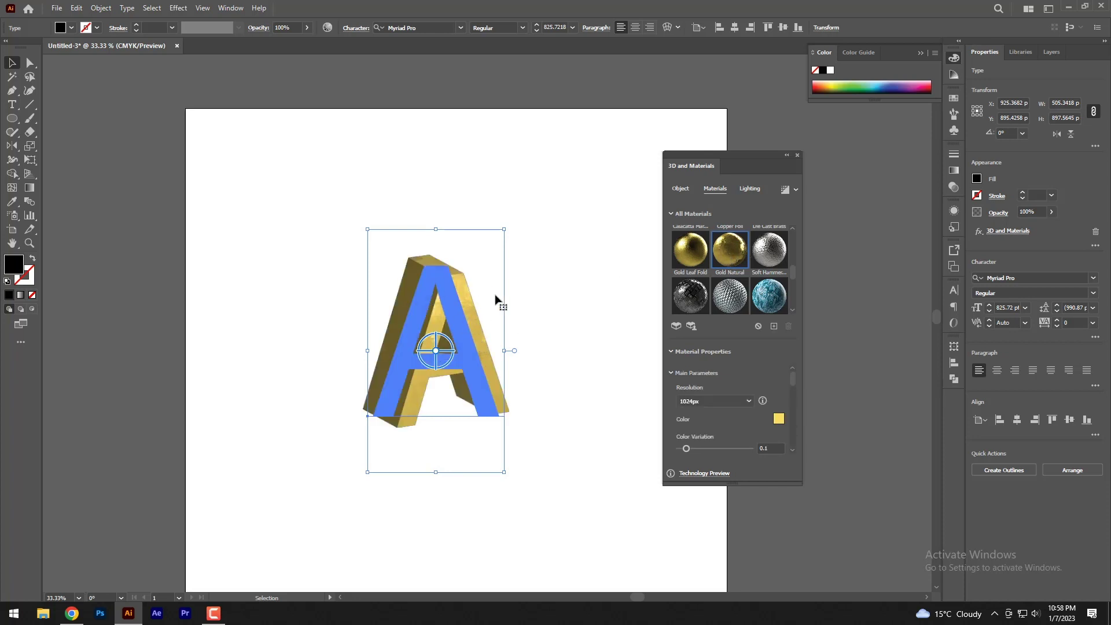
{"action": "left_click_drag", "start_coordinate": [686, 449], "coordinate": [698, 449]}
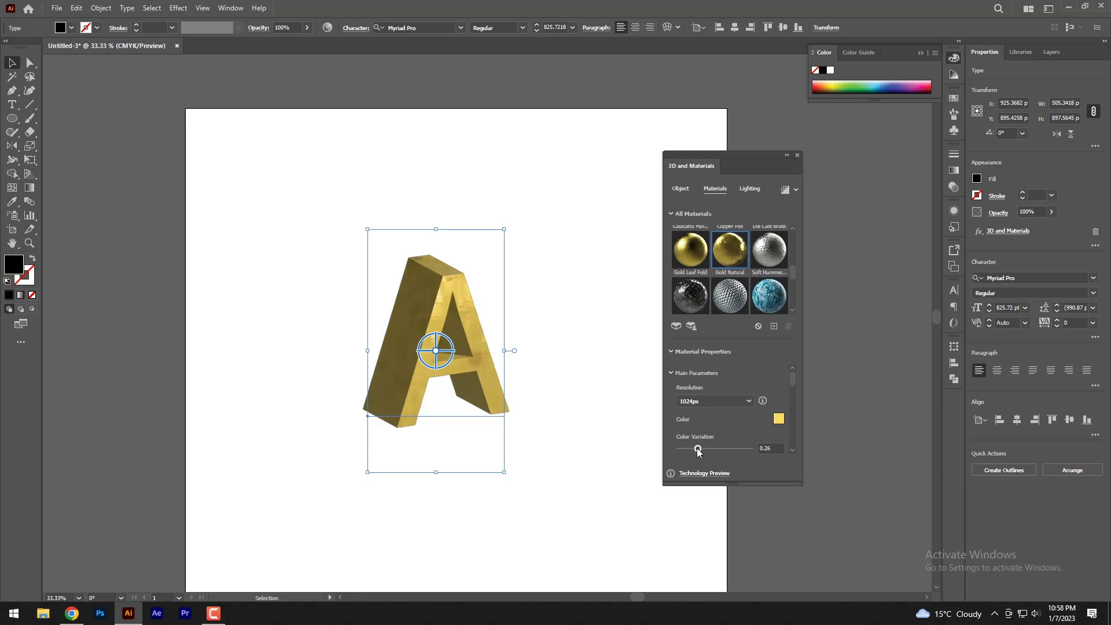
{"action": "left_click", "coordinate": [751, 189]}
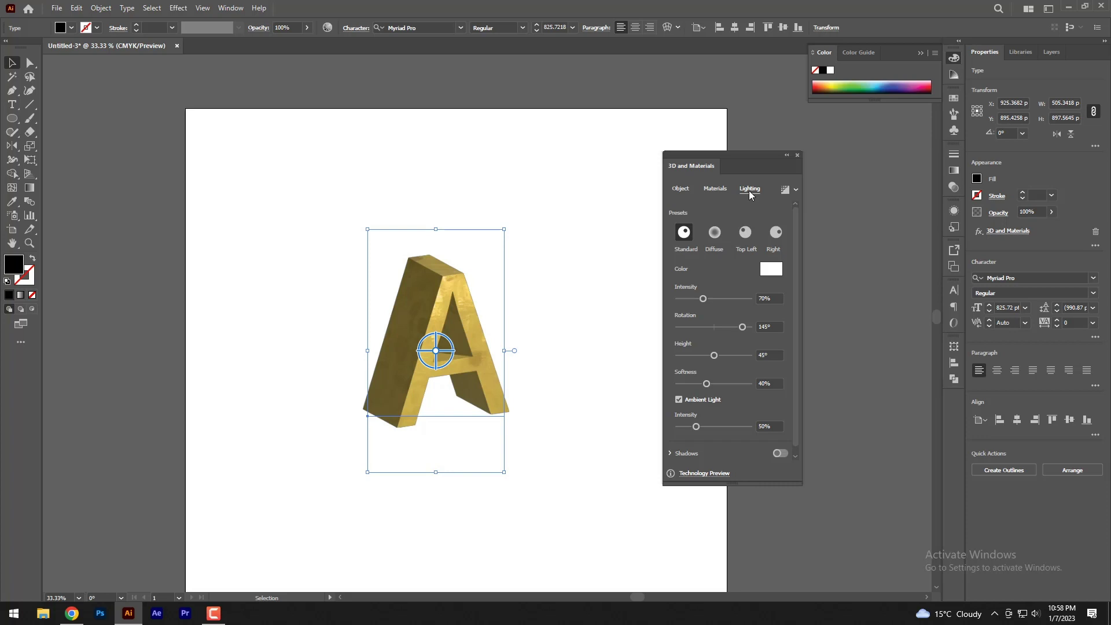
Step: Switch to Chrome's Google Drive folder '139.3D Social Media Icons v1.0'
{"action": "key", "text": "alt+Tab"}
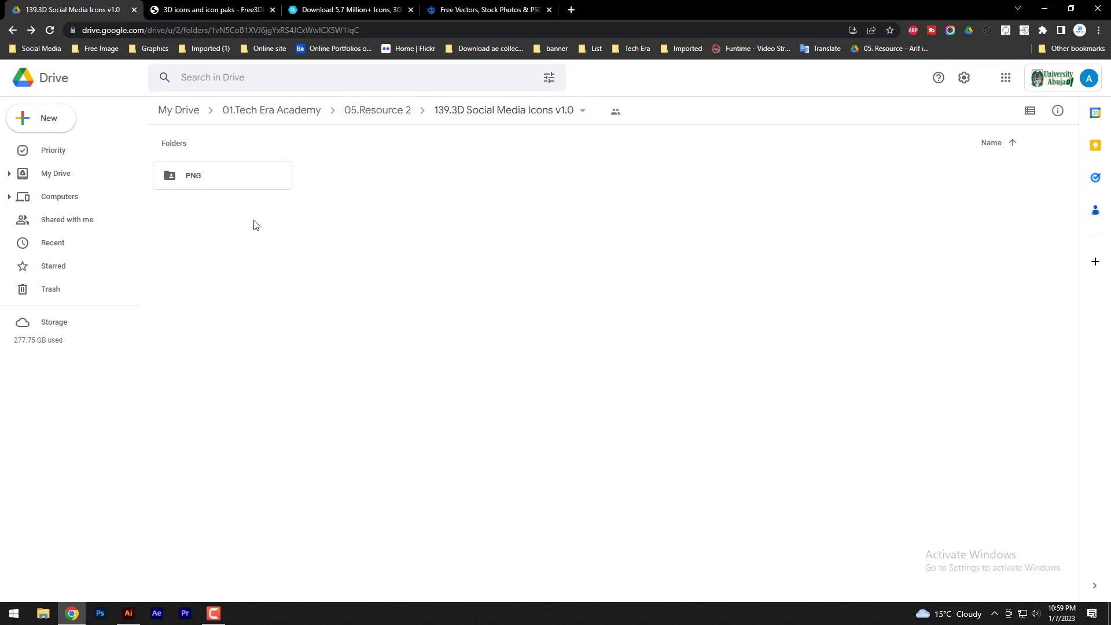
Step: Browse the PNG › Front View folder of 3D social media icons
{"action": "double_click", "coordinate": [206, 184]}
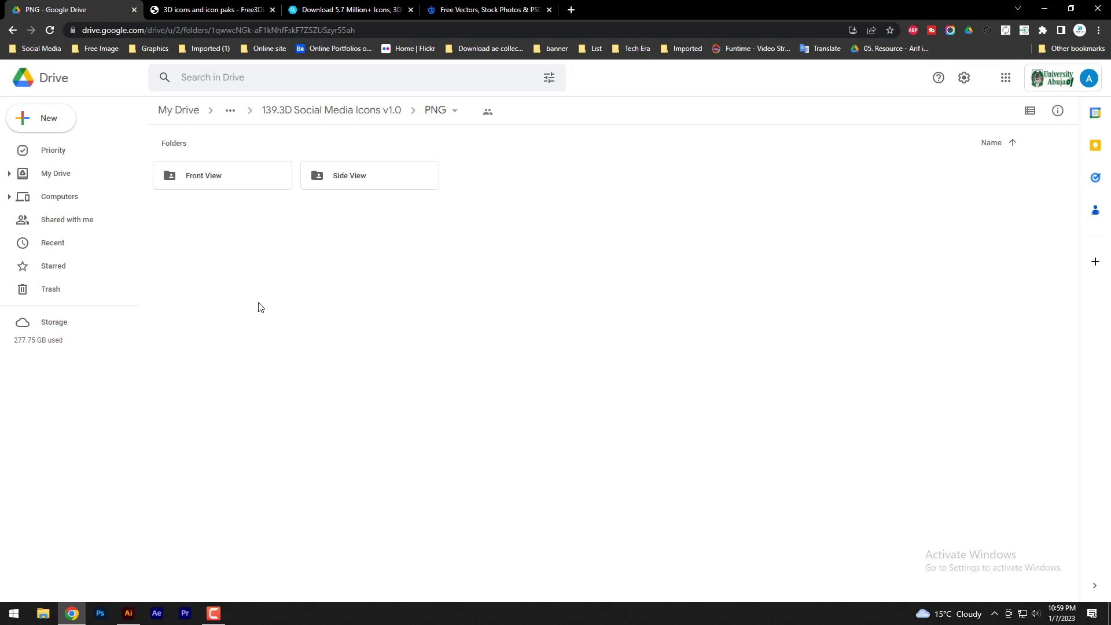
{"action": "left_click", "coordinate": [198, 185]}
{"action": "double_click", "coordinate": [198, 186]}
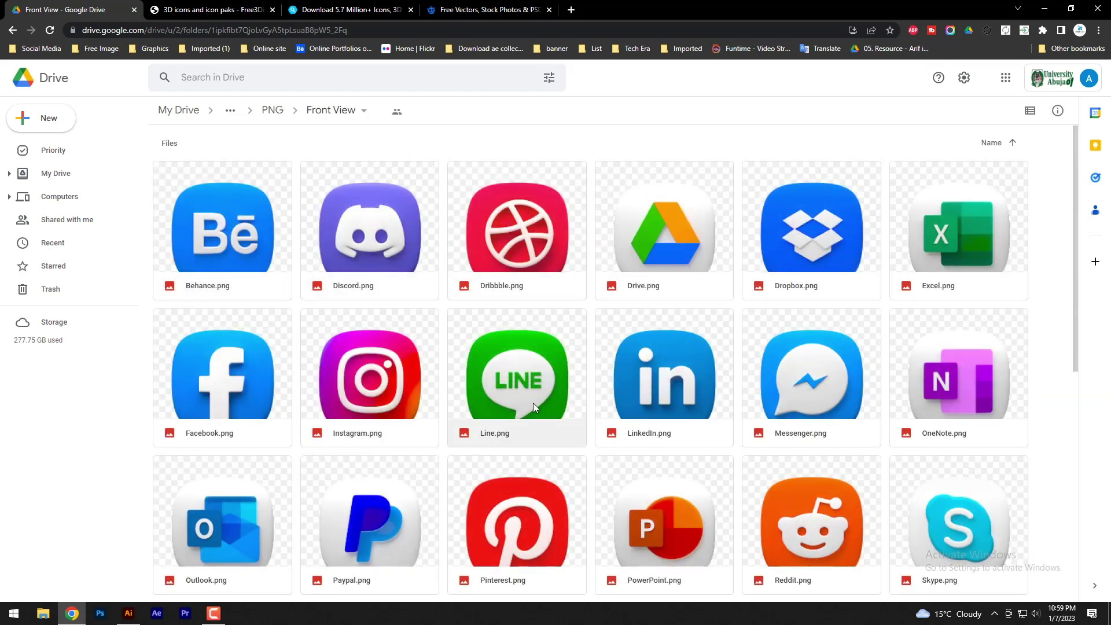
{"action": "scroll", "coordinate": [441, 408], "scroll_direction": "down", "scroll_amount": 1}
{"action": "scroll", "coordinate": [441, 408], "scroll_direction": "down", "scroll_amount": 8}
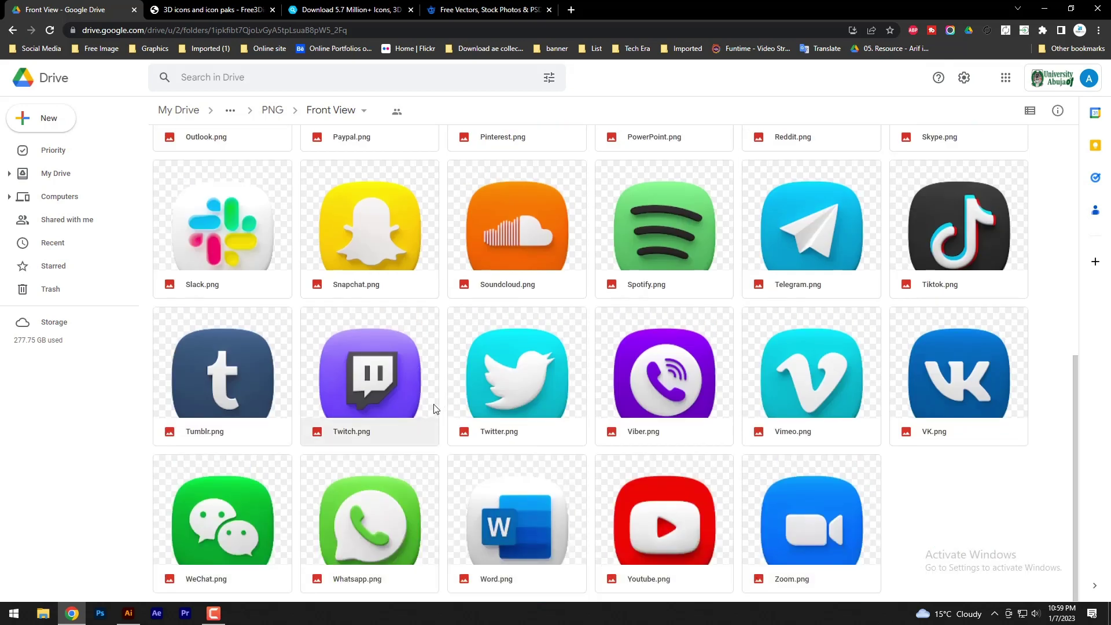
{"action": "scroll", "coordinate": [437, 409], "scroll_direction": "up", "scroll_amount": 3}
{"action": "scroll", "coordinate": [435, 409], "scroll_direction": "up", "scroll_amount": 5}
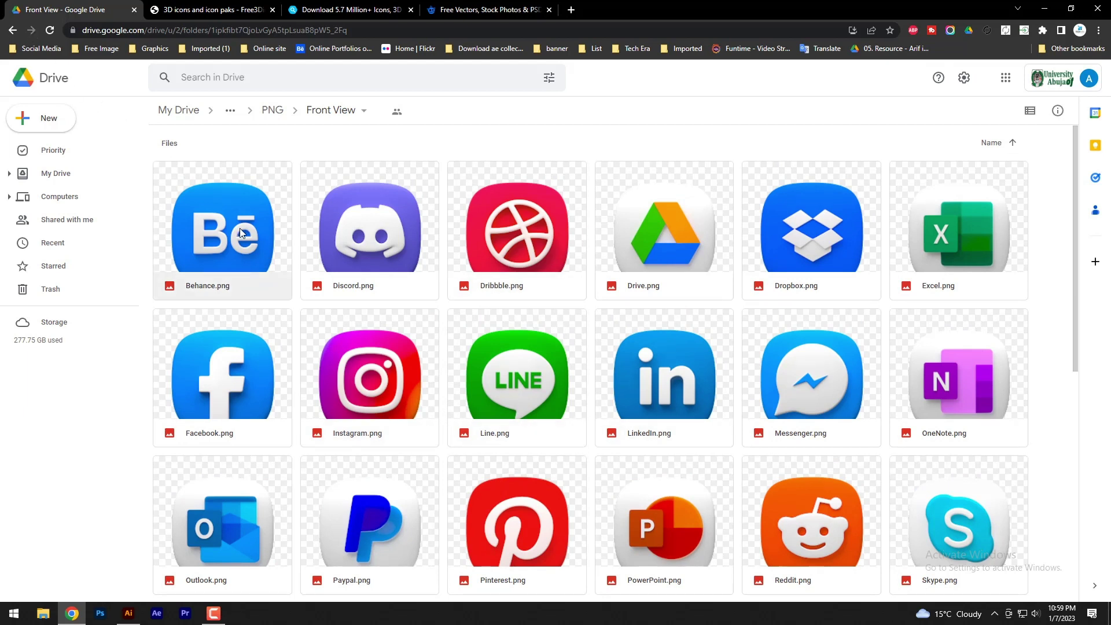
Step: Browse the Side View folder and preview Behance-1.png
{"action": "left_click", "coordinate": [13, 30]}
{"action": "double_click", "coordinate": [348, 175]}
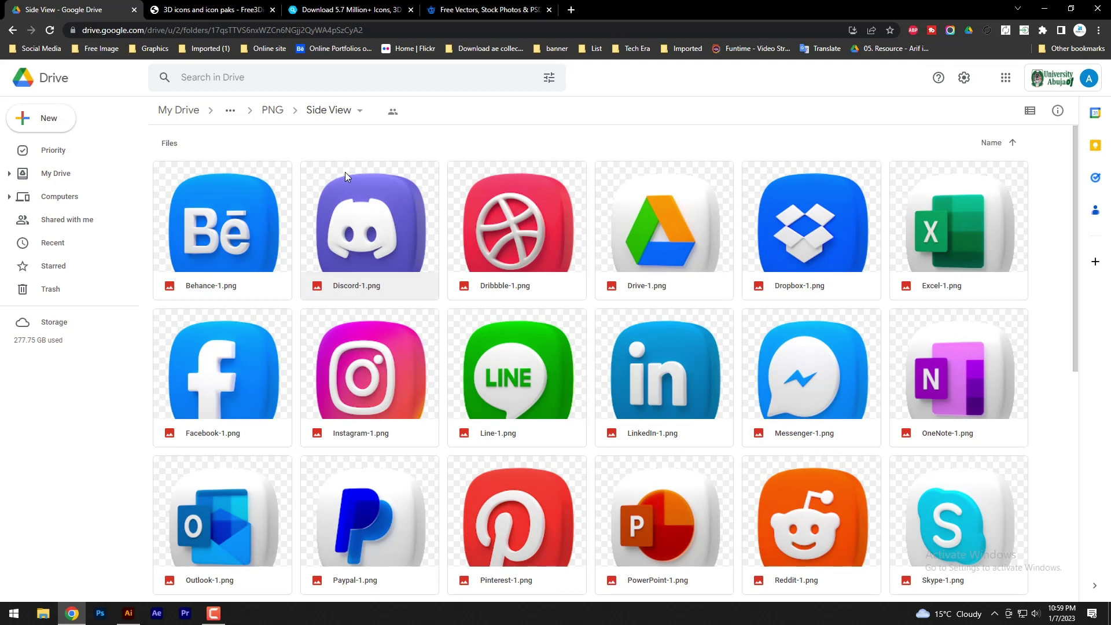
{"action": "double_click", "coordinate": [252, 210]}
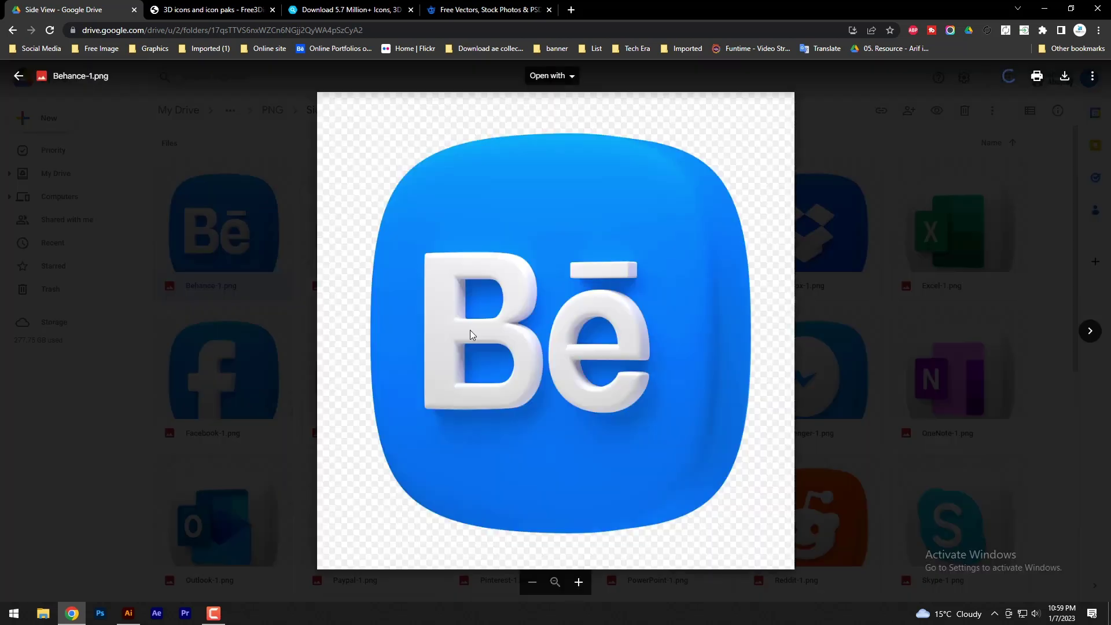
{"action": "left_click", "coordinate": [985, 155]}
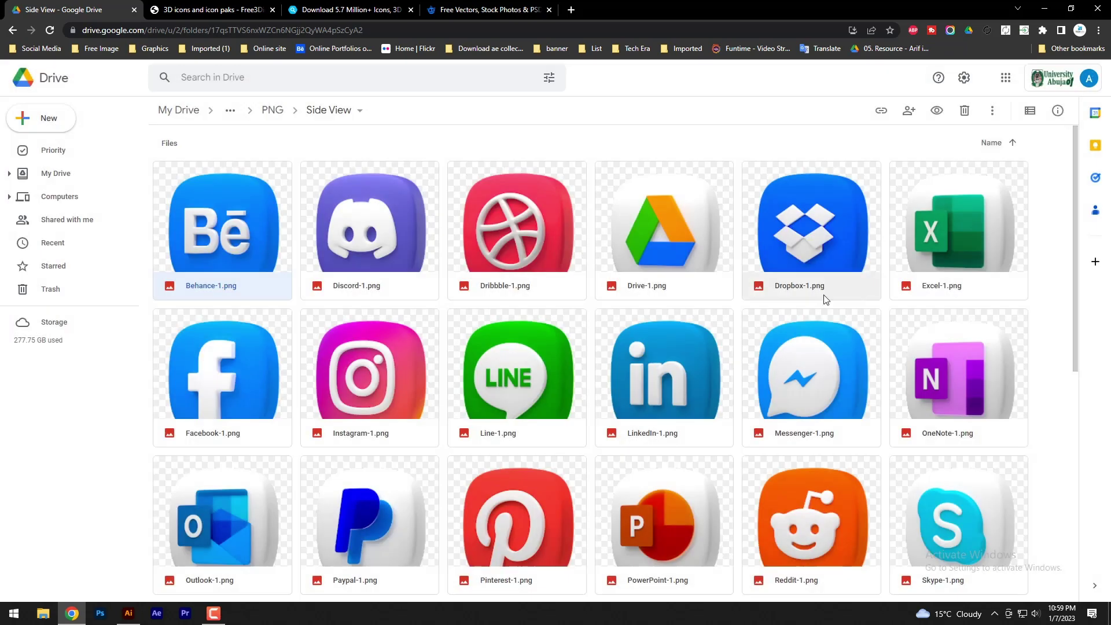
{"action": "scroll", "coordinate": [805, 255], "scroll_direction": "down", "scroll_amount": 3}
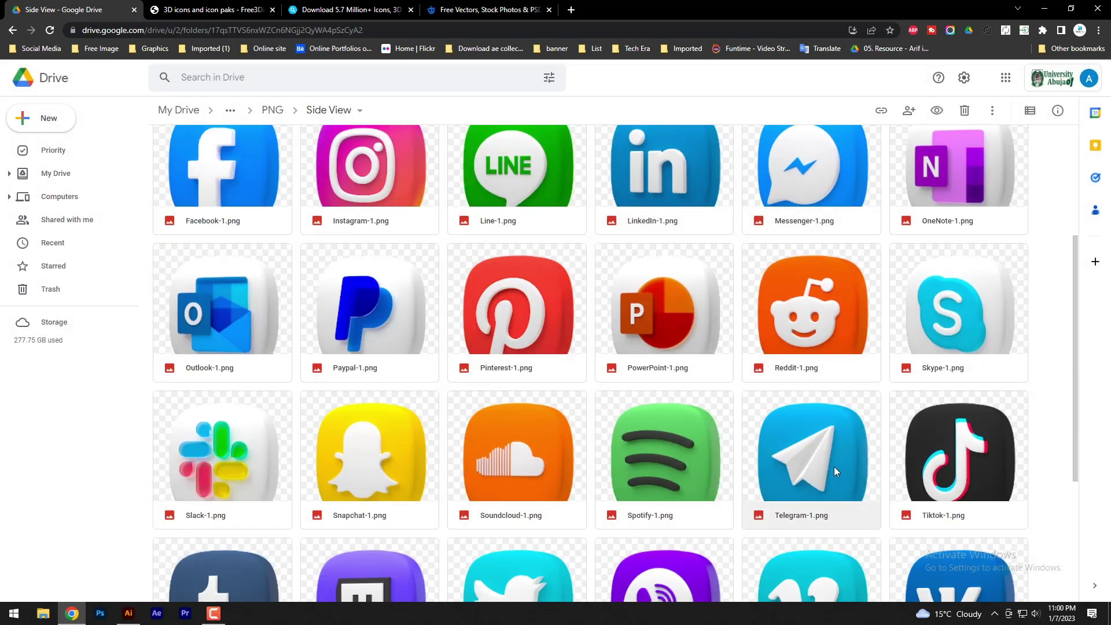
{"action": "scroll", "coordinate": [642, 414], "scroll_direction": "down", "scroll_amount": 4}
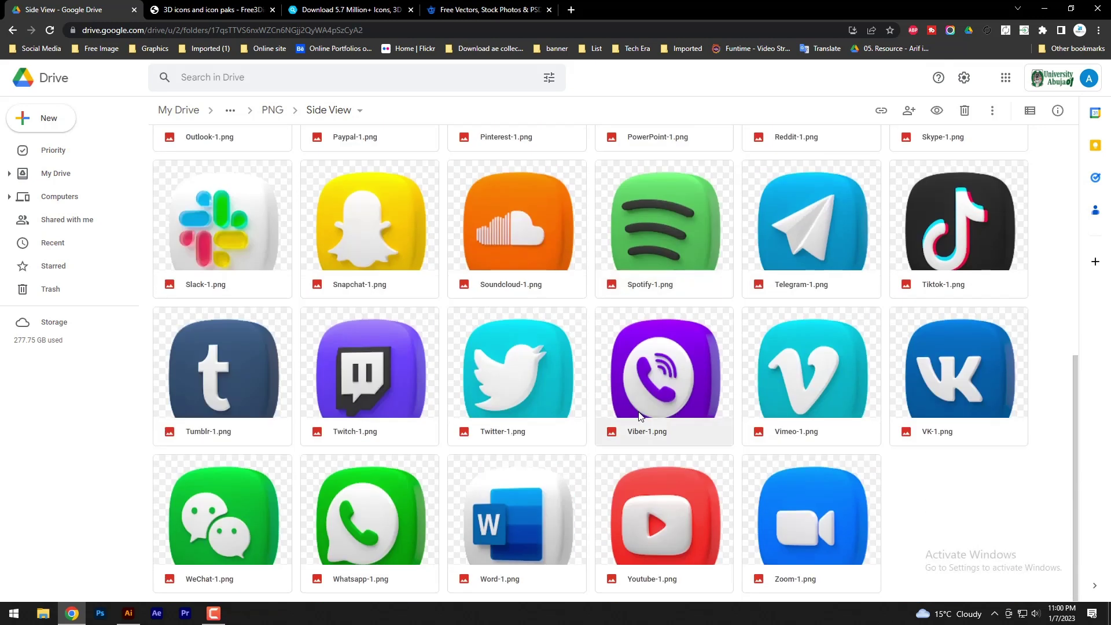
{"action": "scroll", "coordinate": [639, 416], "scroll_direction": "up", "scroll_amount": 8}
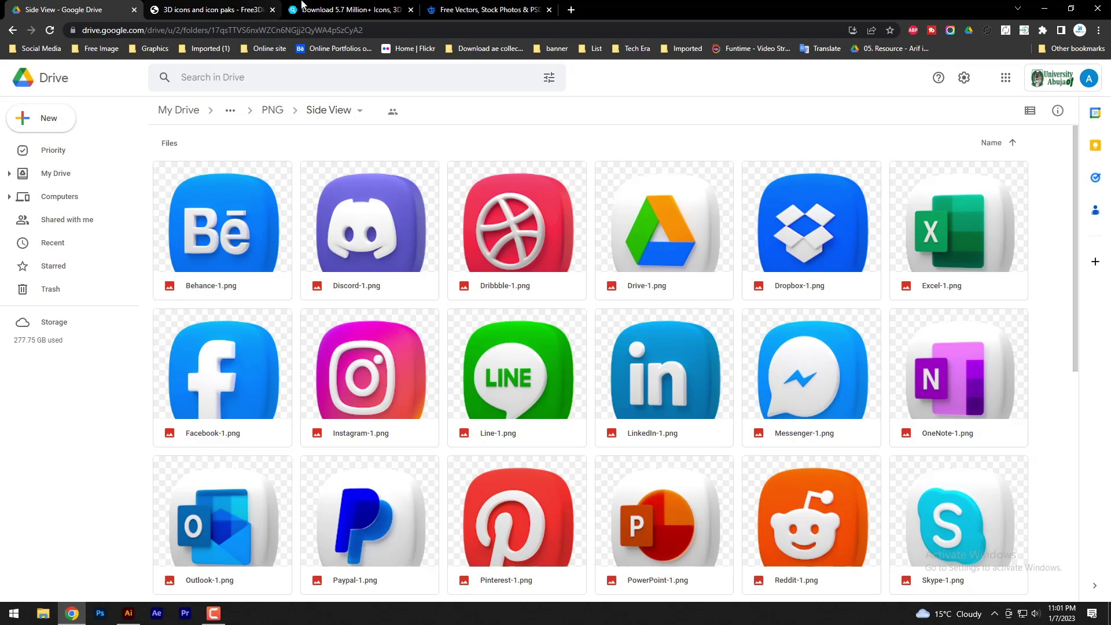
{"action": "left_click", "coordinate": [347, 9]}
{"action": "left_click", "coordinate": [250, 8]}
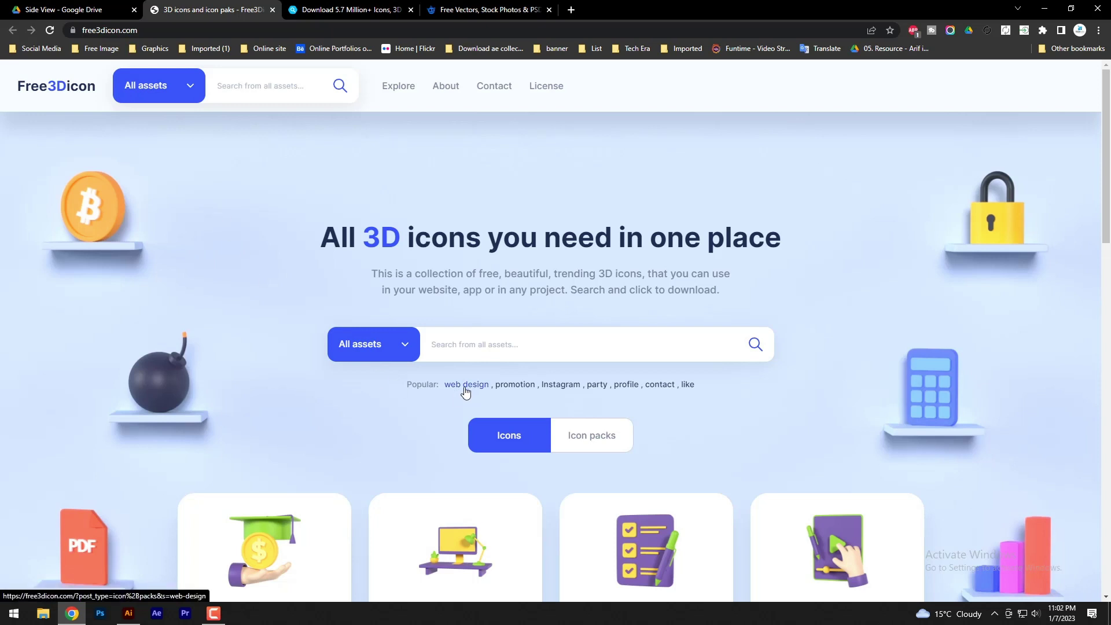
Step: Download Free3Dicon's heart icon from the 'like' tag as a free 128 px PNG
{"action": "scroll", "coordinate": [425, 373], "scroll_direction": "down", "scroll_amount": 3}
{"action": "scroll", "coordinate": [411, 375], "scroll_direction": "up", "scroll_amount": 3}
{"action": "left_click", "coordinate": [694, 389]}
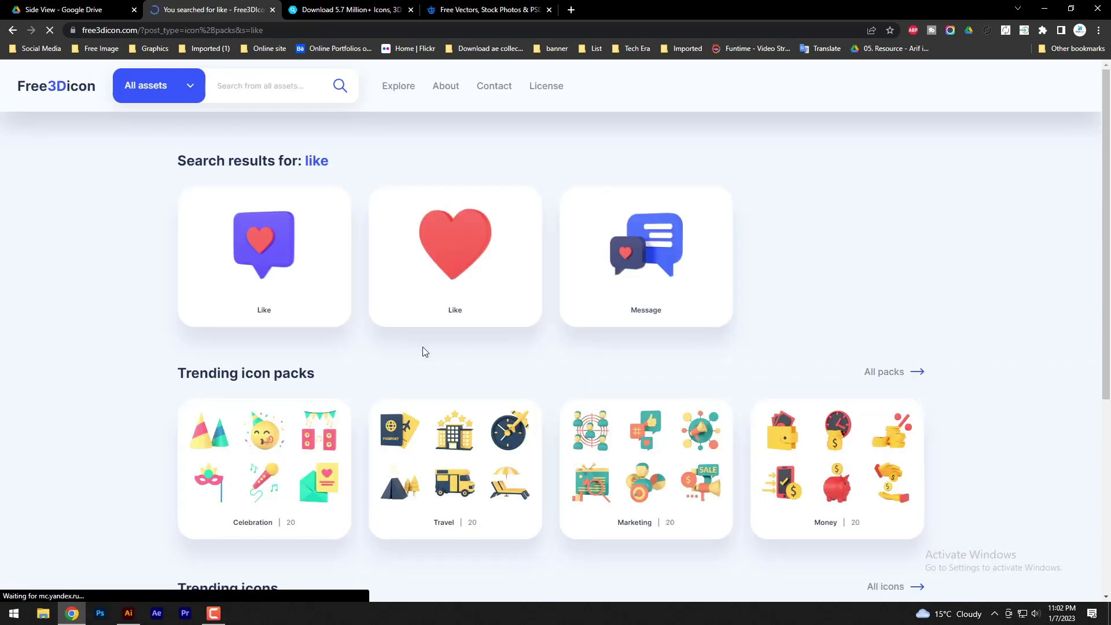
{"action": "mouse_move", "coordinate": [455, 256]}
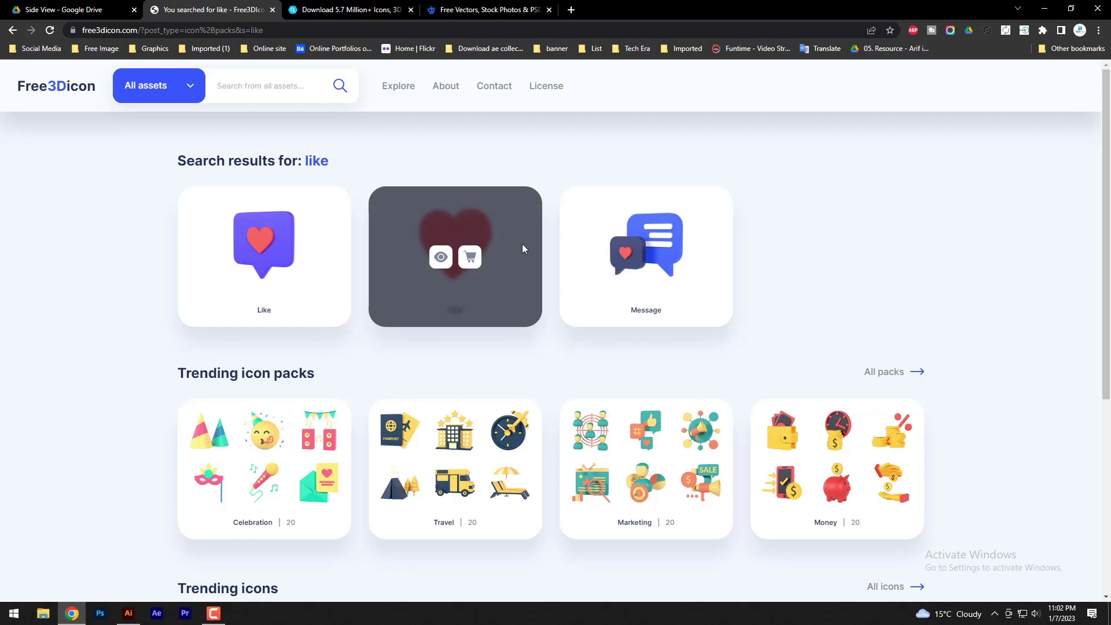
{"action": "left_click", "coordinate": [440, 260]}
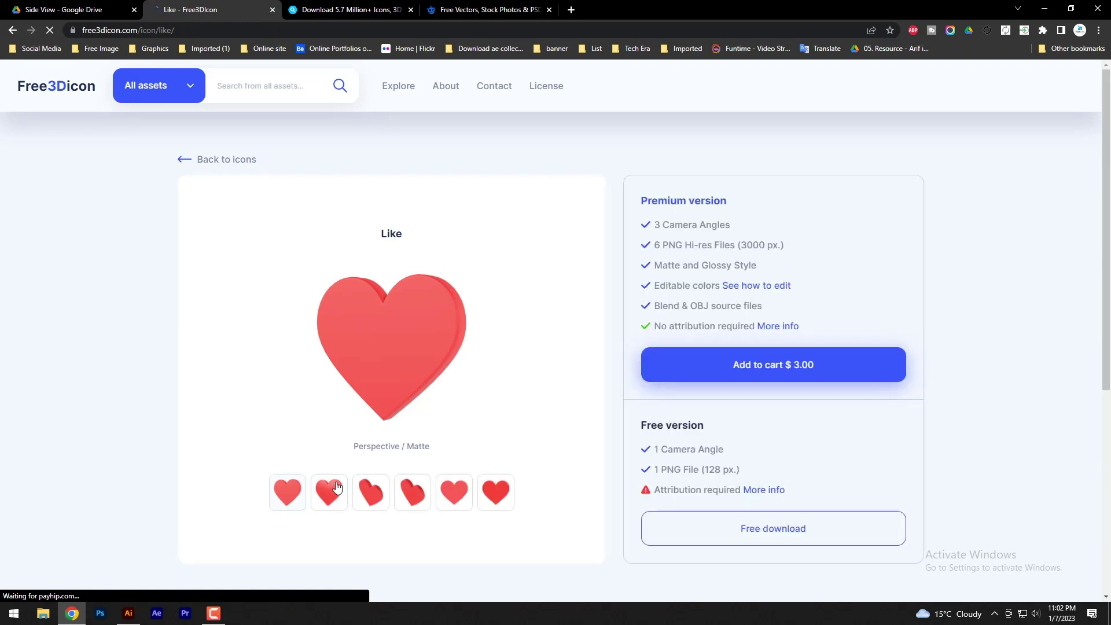
{"action": "scroll", "coordinate": [443, 380], "scroll_direction": "down", "scroll_amount": 3}
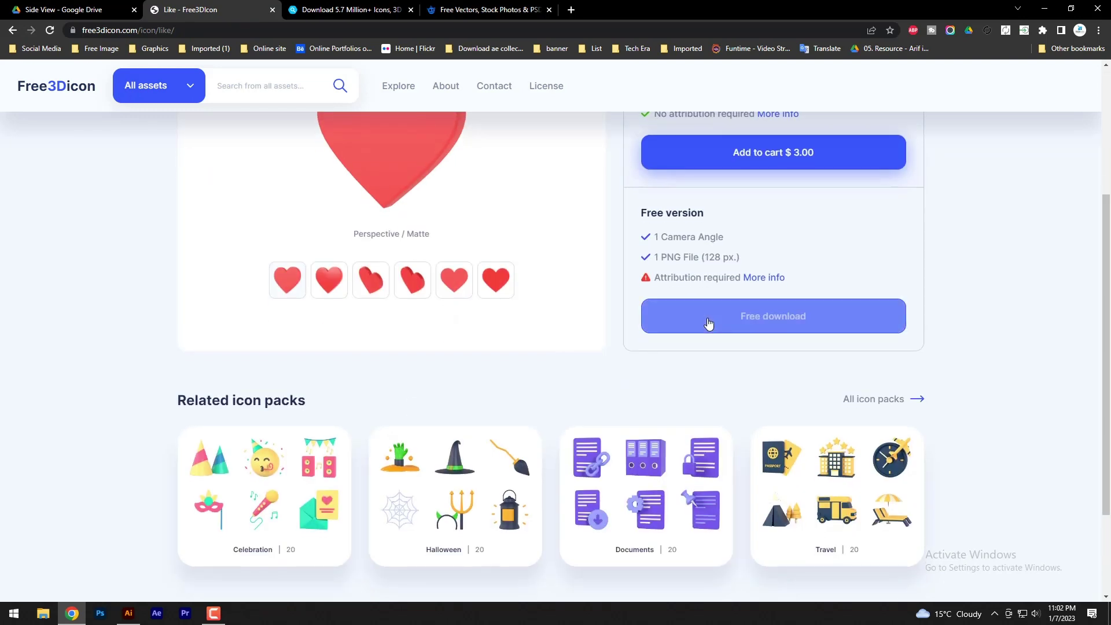
{"action": "left_click", "coordinate": [770, 325]}
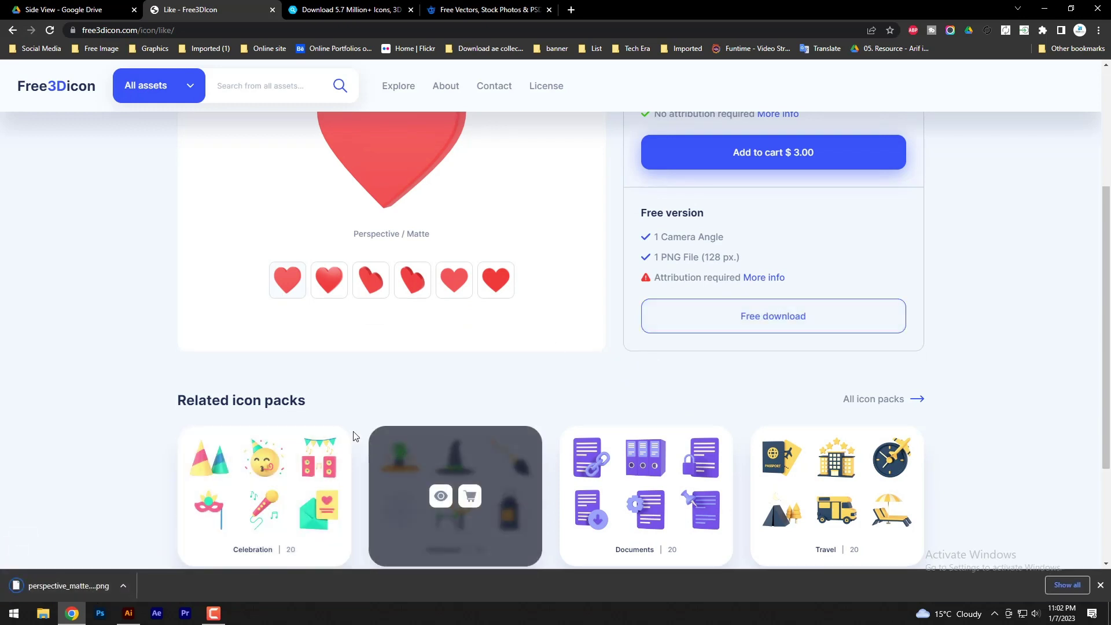
{"action": "scroll", "coordinate": [323, 451], "scroll_direction": "up", "scroll_amount": 1}
{"action": "left_click", "coordinate": [318, 13]}
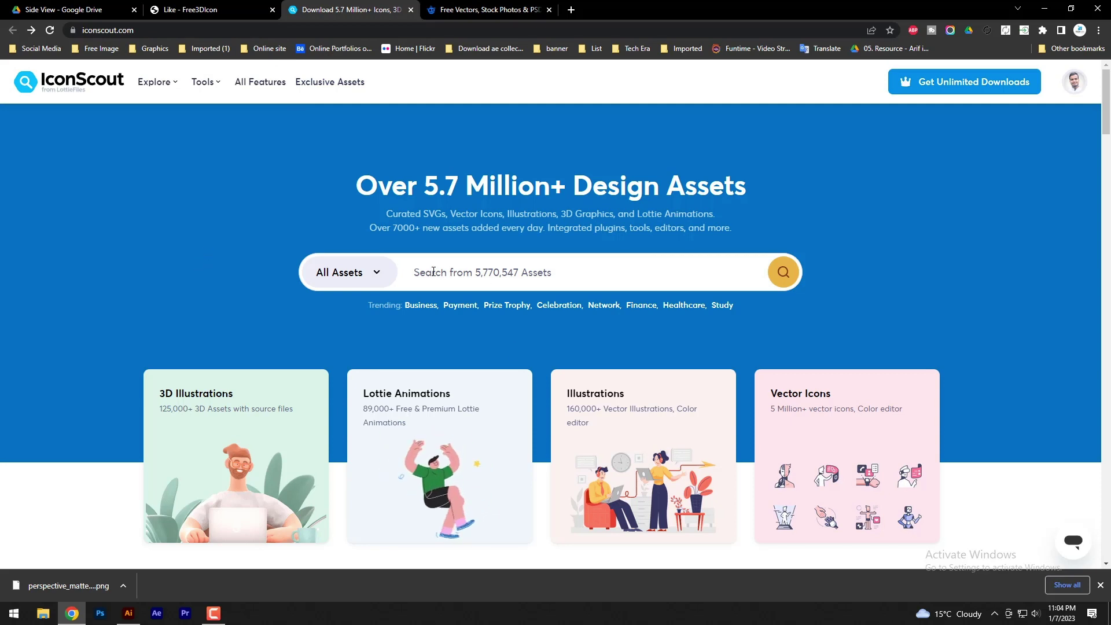
Step: Search IconScout for free phone 3D illustrations and open Holding Smartphone
{"action": "left_click", "coordinate": [433, 272]}
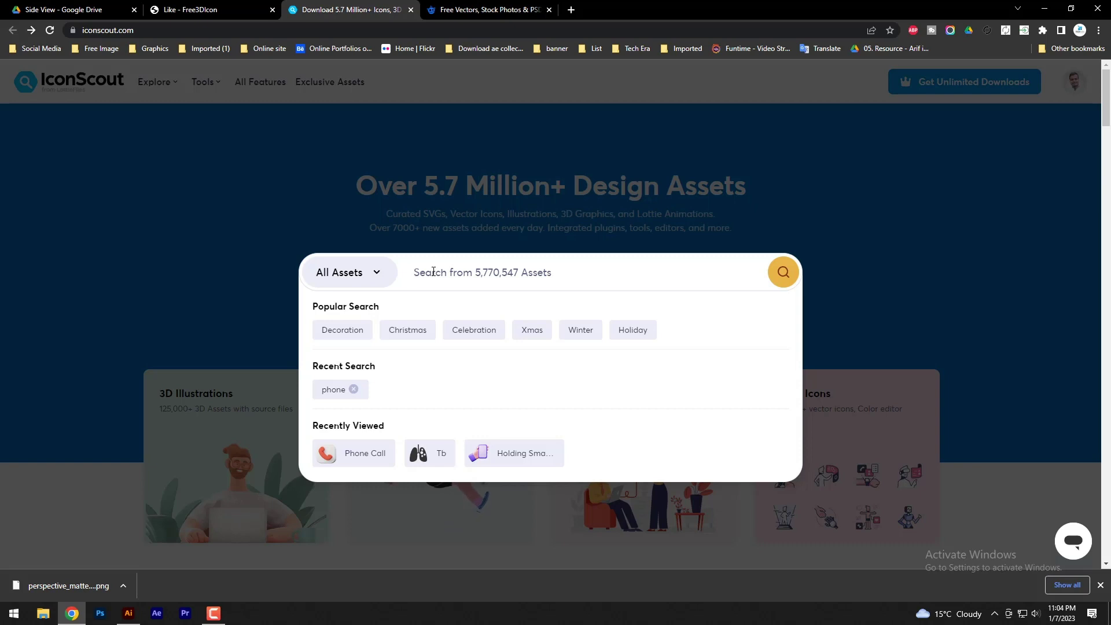
{"action": "left_click", "coordinate": [333, 389]}
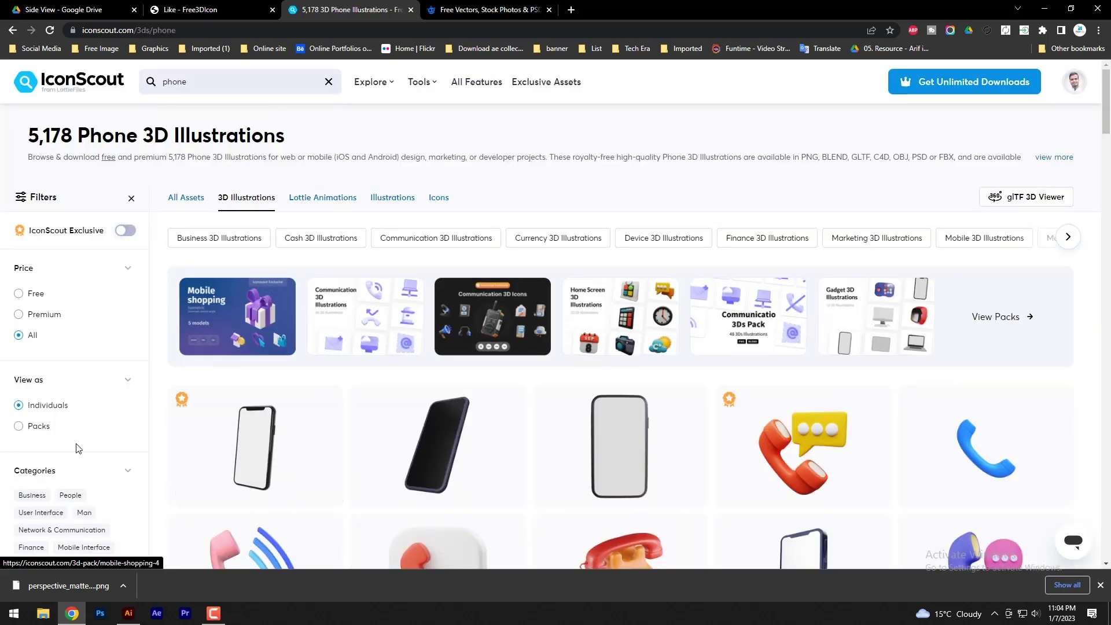
{"action": "left_click", "coordinate": [37, 295]}
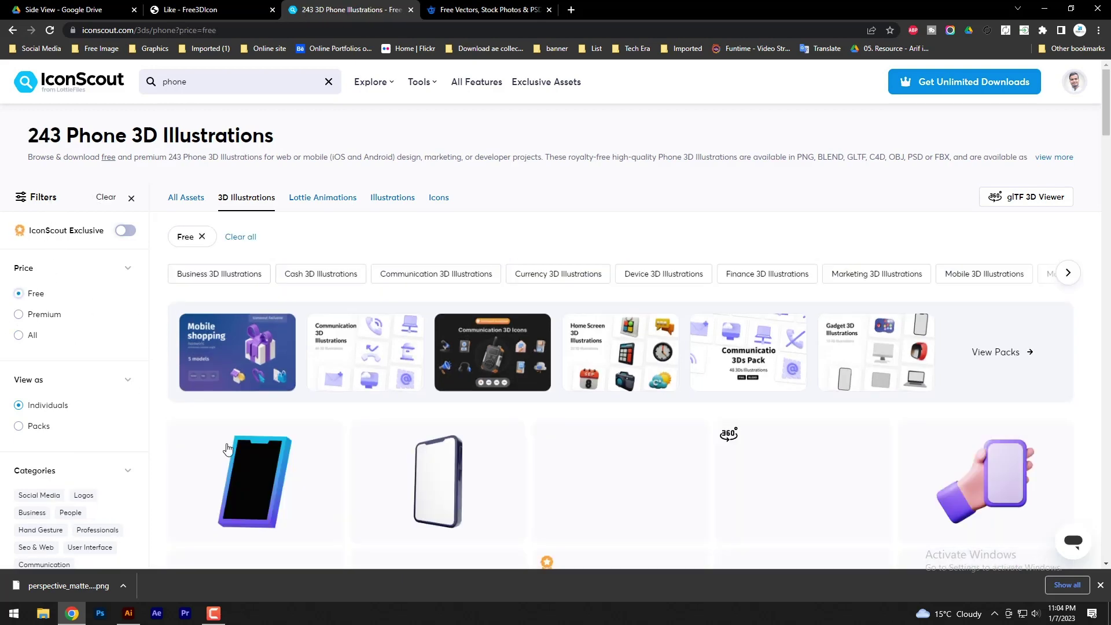
{"action": "scroll", "coordinate": [463, 434], "scroll_direction": "down", "scroll_amount": 7}
{"action": "scroll", "coordinate": [347, 420], "scroll_direction": "up", "scroll_amount": 7}
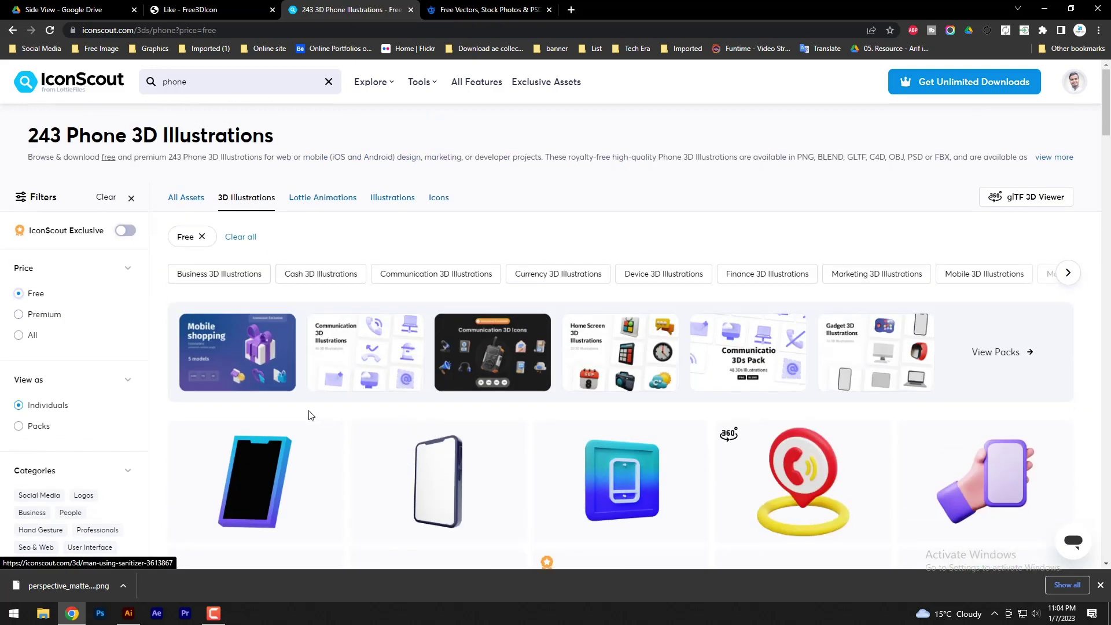
{"action": "scroll", "coordinate": [695, 452], "scroll_direction": "down", "scroll_amount": 4}
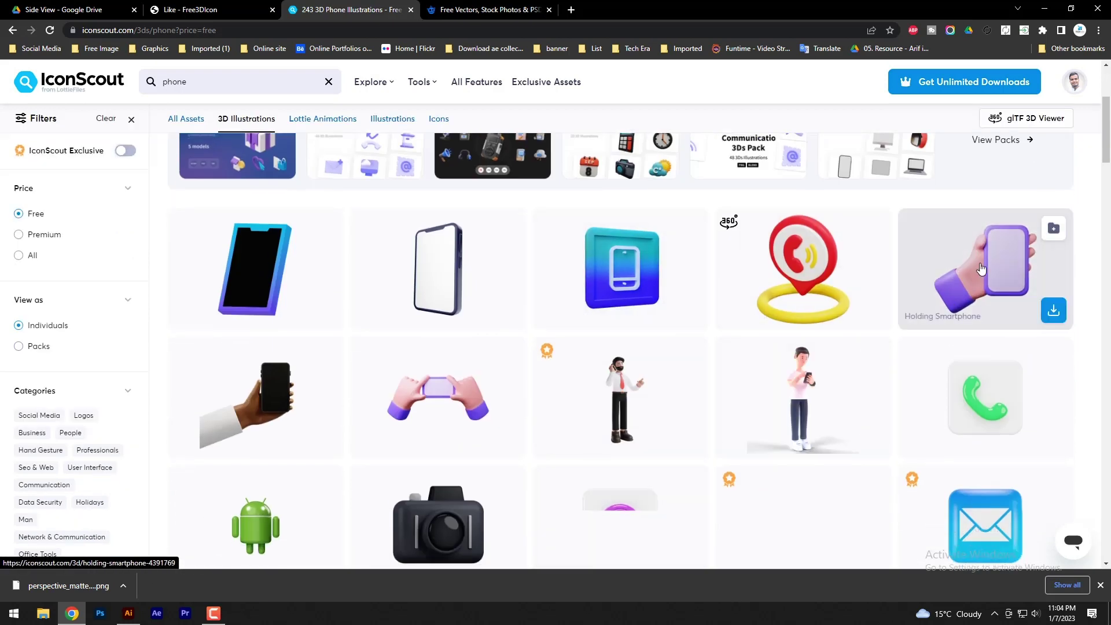
{"action": "left_click", "coordinate": [964, 272]}
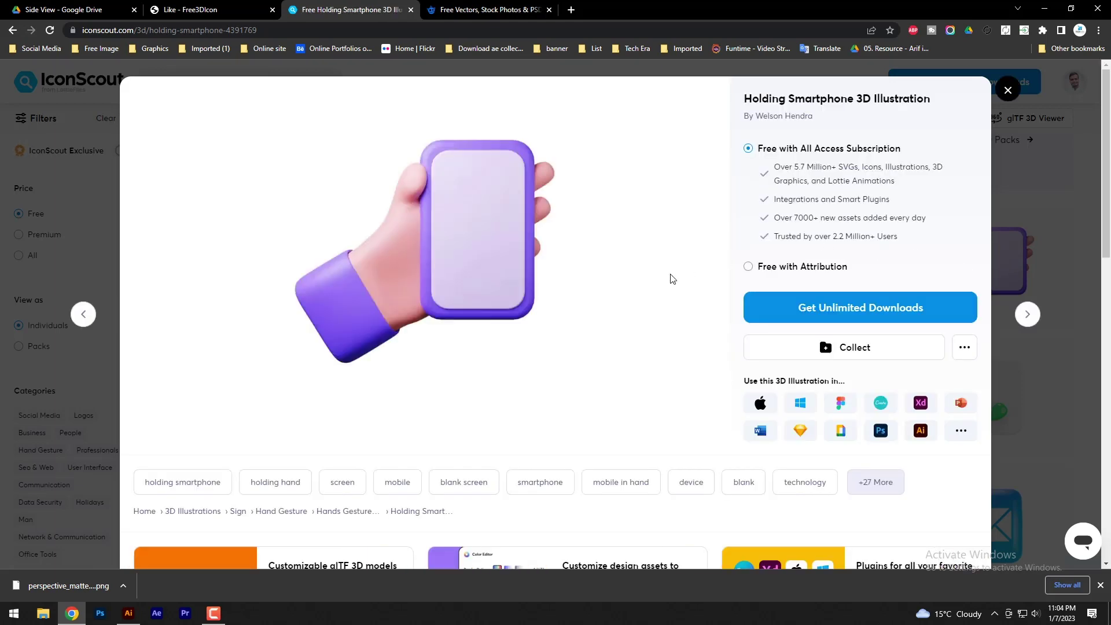
Step: Download Holding Smartphone as a PNG under Free with Attribution
{"action": "left_click", "coordinate": [760, 273]}
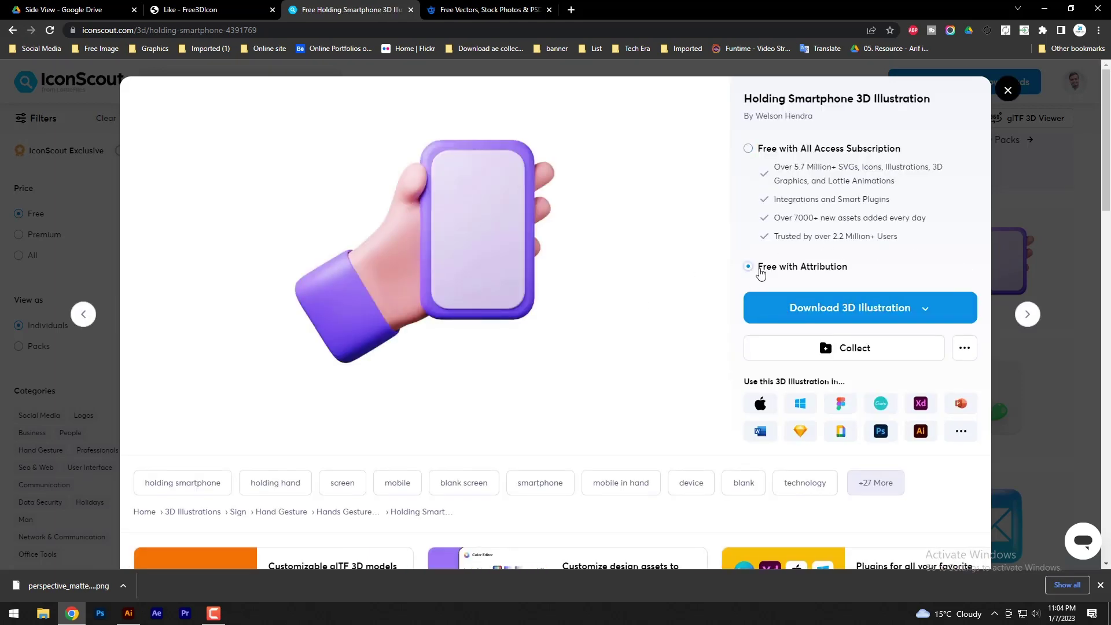
{"action": "left_click", "coordinate": [877, 310]}
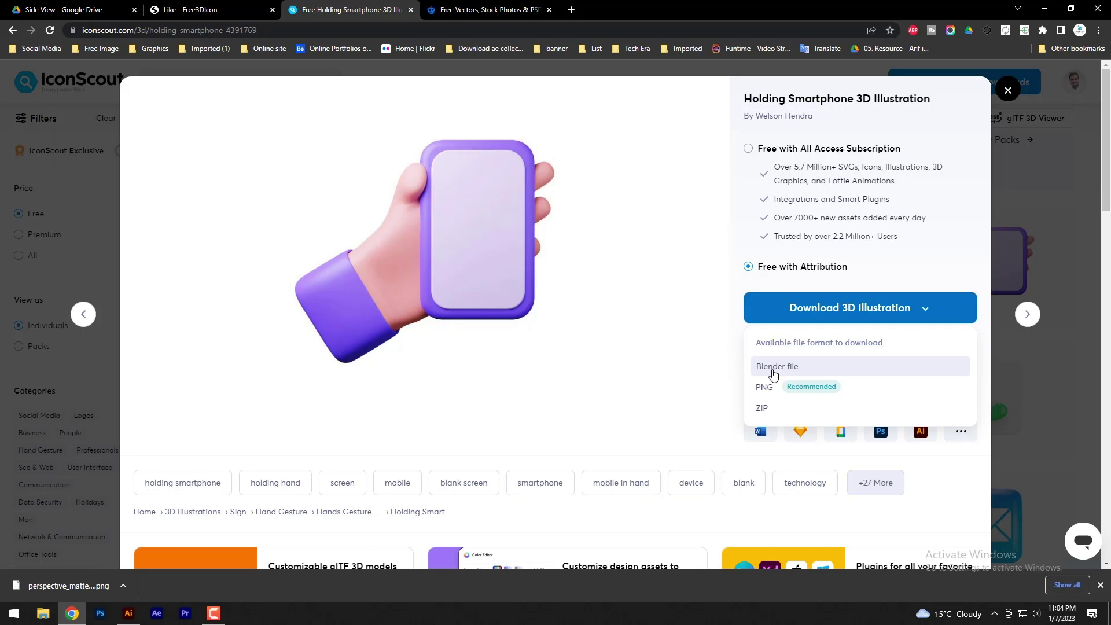
{"action": "left_click", "coordinate": [764, 387]}
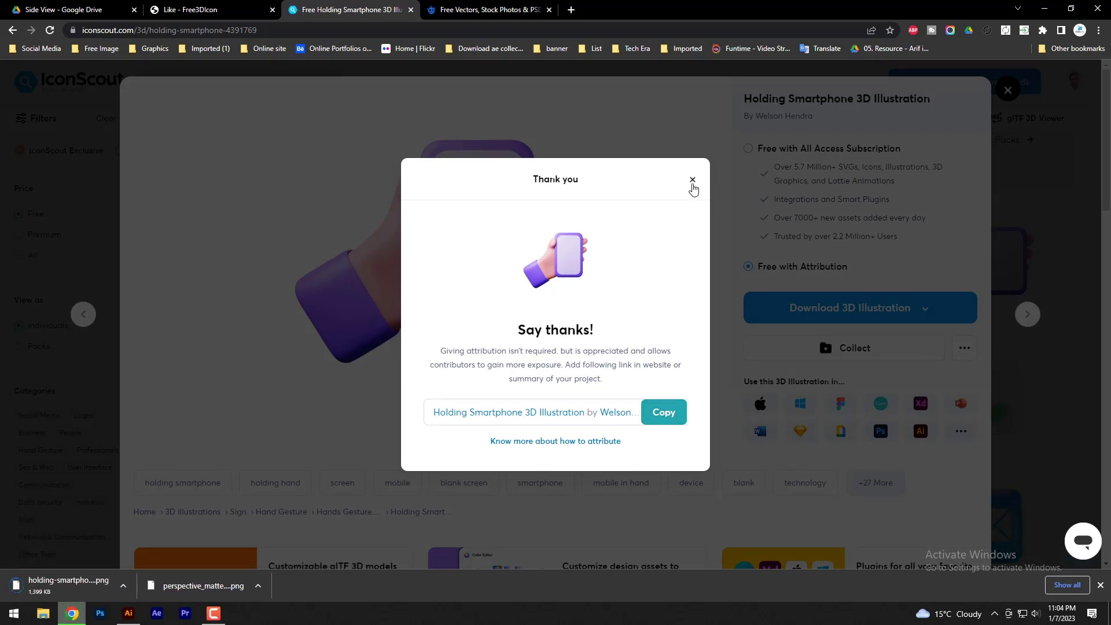
{"action": "left_click", "coordinate": [692, 181]}
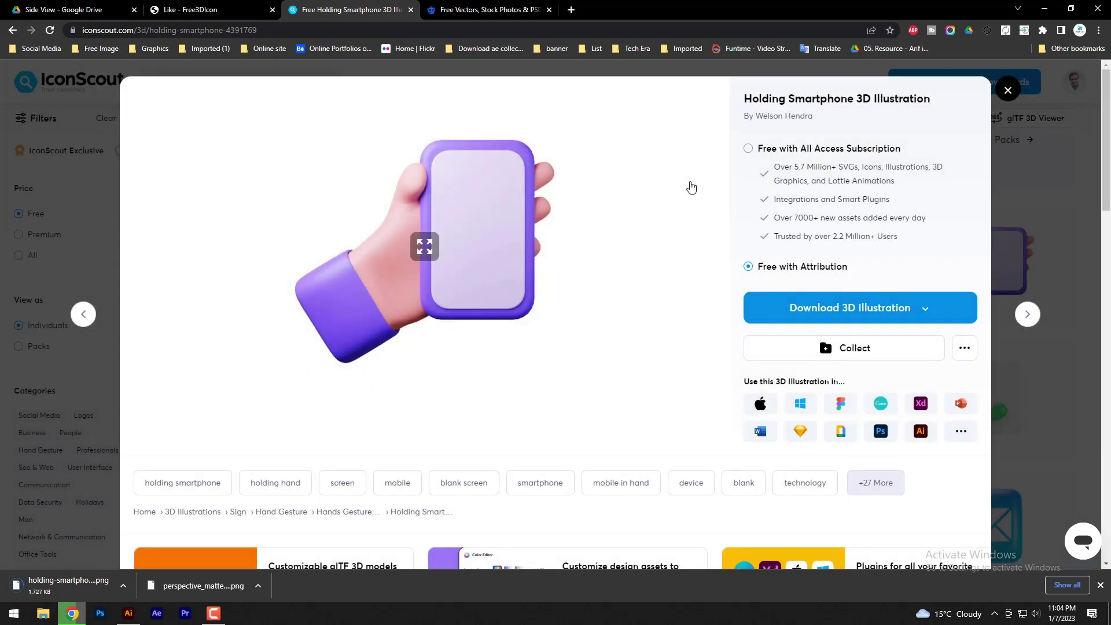
{"action": "left_click", "coordinate": [513, 7]}
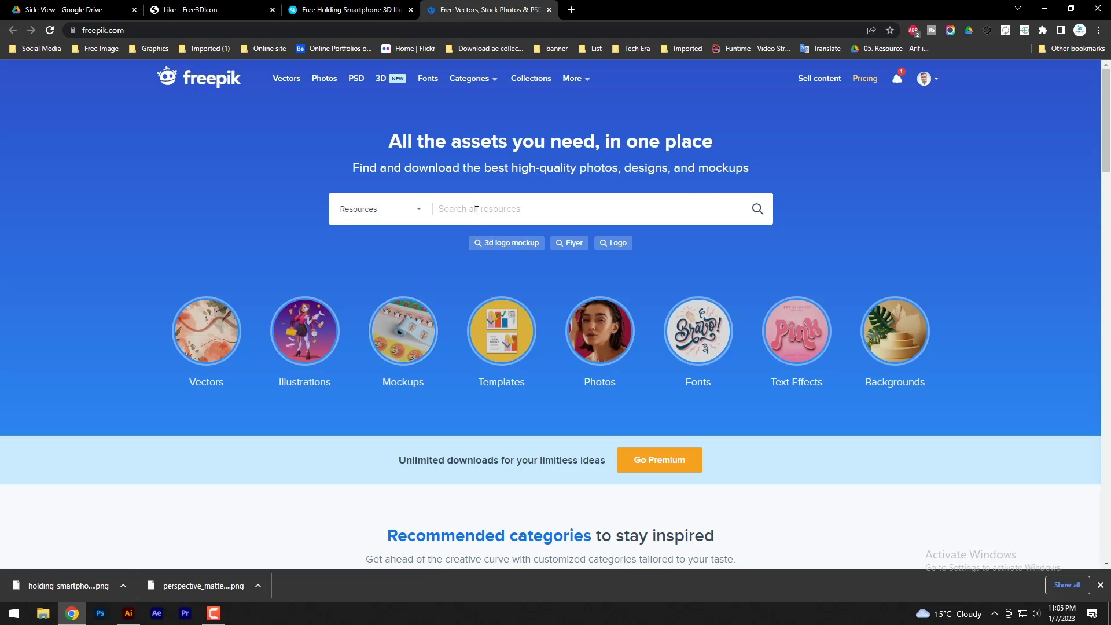
Step: Search Freepik for 'phone' filtered to 3D style and Free license
{"action": "type", "text": "phone"}
{"action": "key", "text": "Return"}
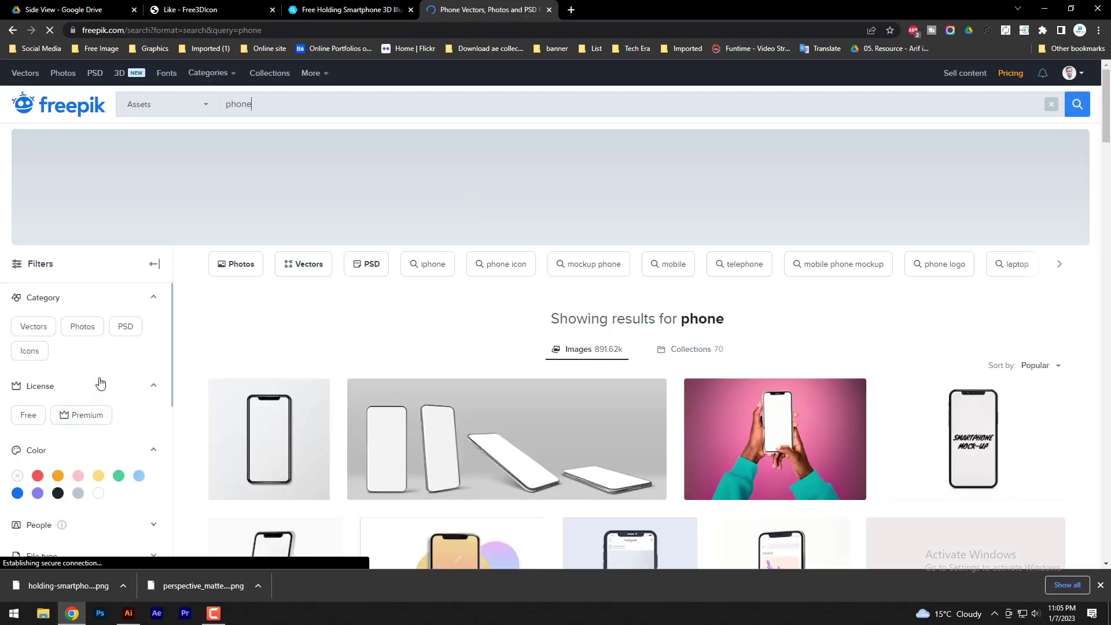
{"action": "scroll", "coordinate": [100, 384], "scroll_direction": "down", "scroll_amount": 5}
{"action": "left_click", "coordinate": [85, 445]}
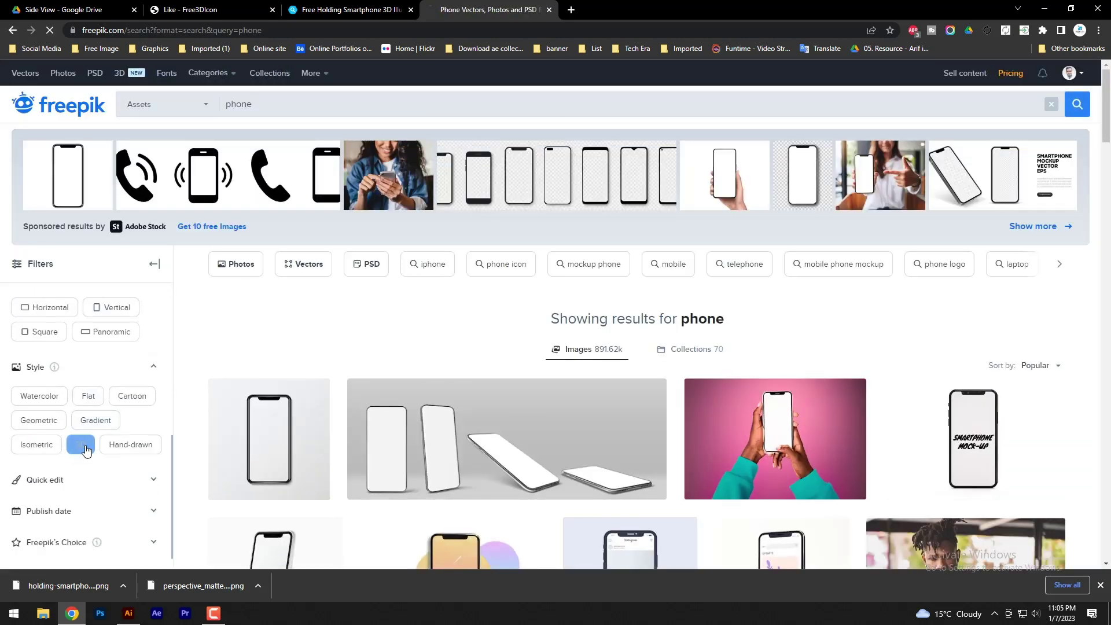
{"action": "scroll", "coordinate": [495, 444], "scroll_direction": "down", "scroll_amount": 4}
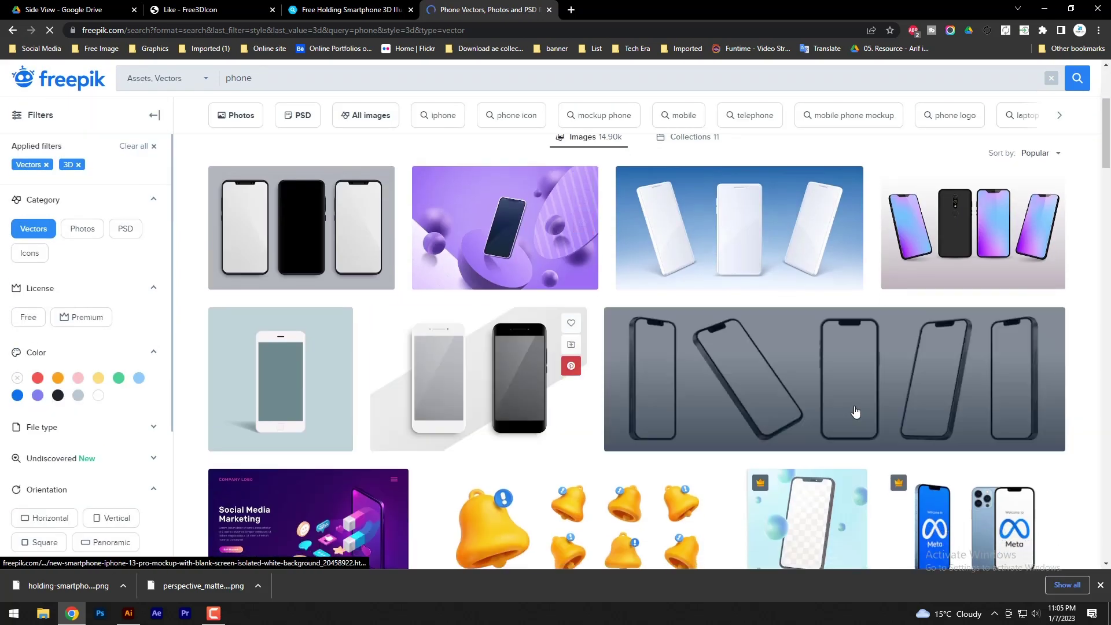
{"action": "scroll", "coordinate": [385, 417], "scroll_direction": "down", "scroll_amount": 6}
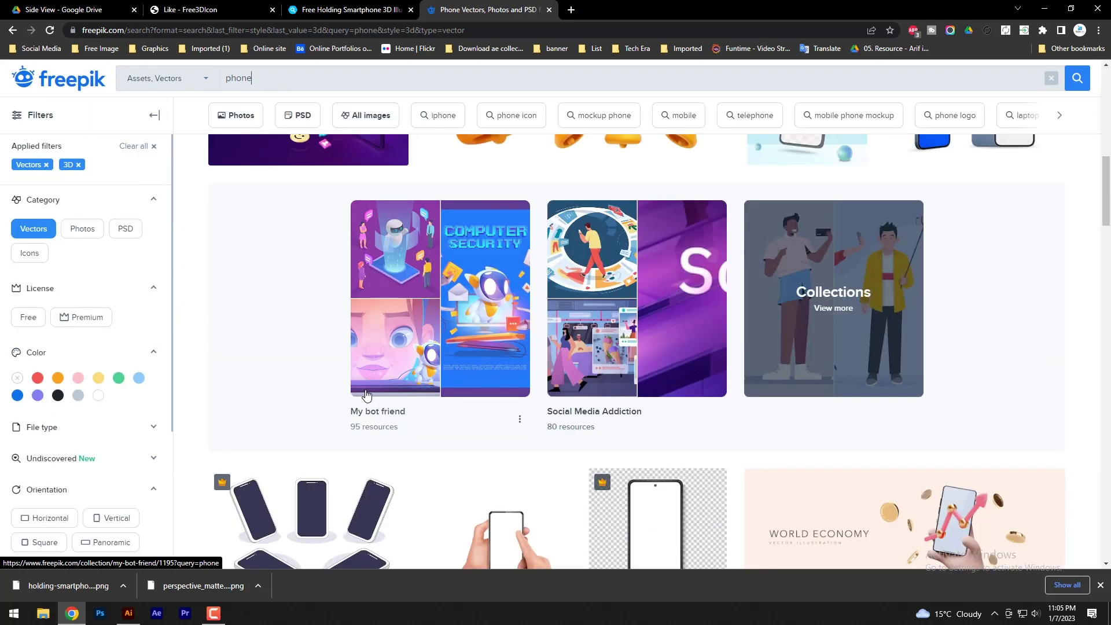
{"action": "scroll", "coordinate": [370, 400], "scroll_direction": "up", "scroll_amount": 10}
{"action": "left_click", "coordinate": [28, 470]}
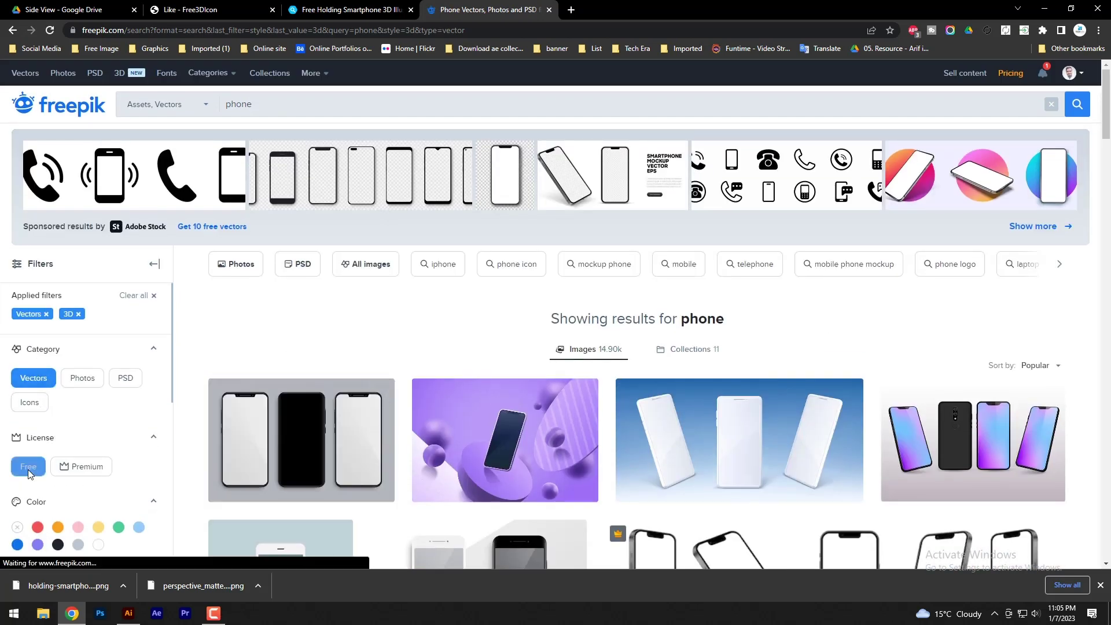
{"action": "scroll", "coordinate": [384, 403], "scroll_direction": "down", "scroll_amount": 4}
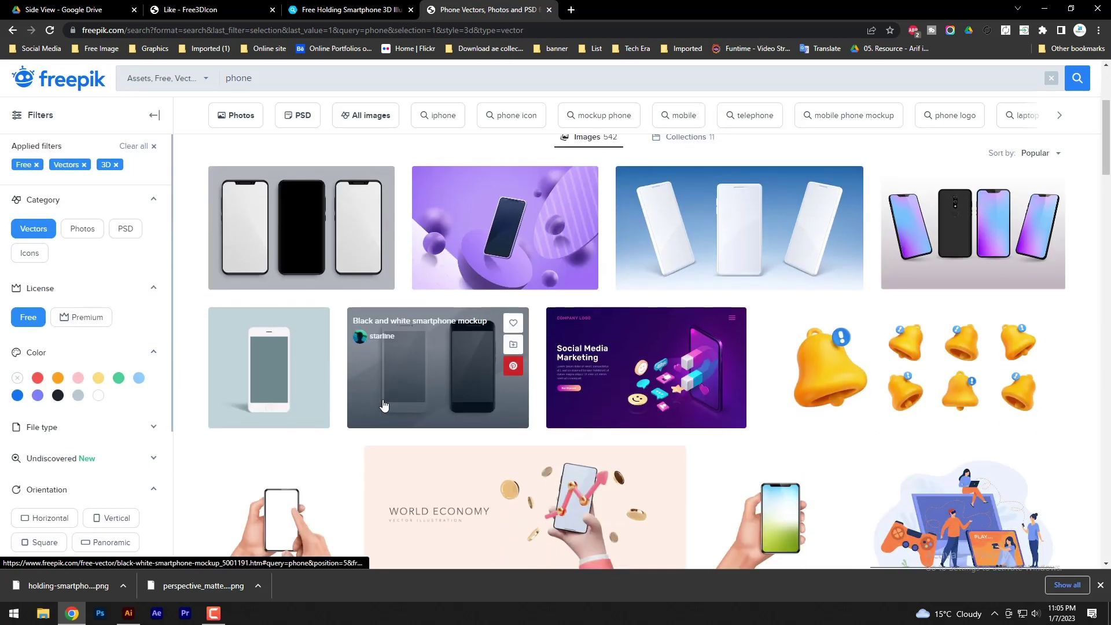
{"action": "scroll", "coordinate": [838, 383], "scroll_direction": "down", "scroll_amount": 1}
{"action": "scroll", "coordinate": [837, 383], "scroll_direction": "down", "scroll_amount": 3}
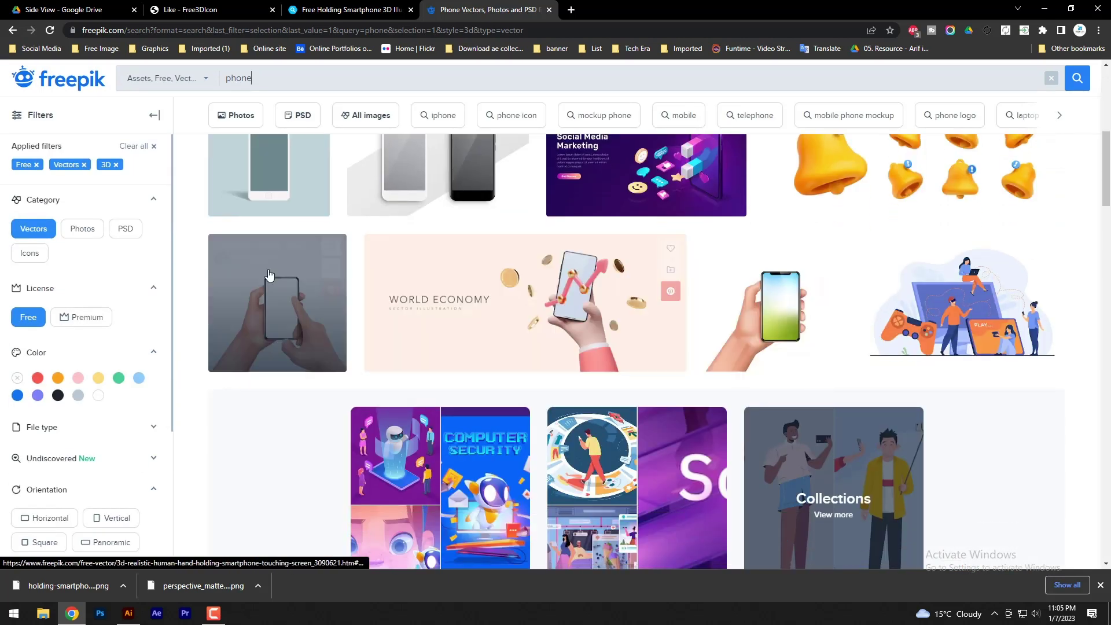
{"action": "scroll", "coordinate": [262, 321], "scroll_direction": "down", "scroll_amount": 5}
{"action": "scroll", "coordinate": [266, 313], "scroll_direction": "up", "scroll_amount": 3}
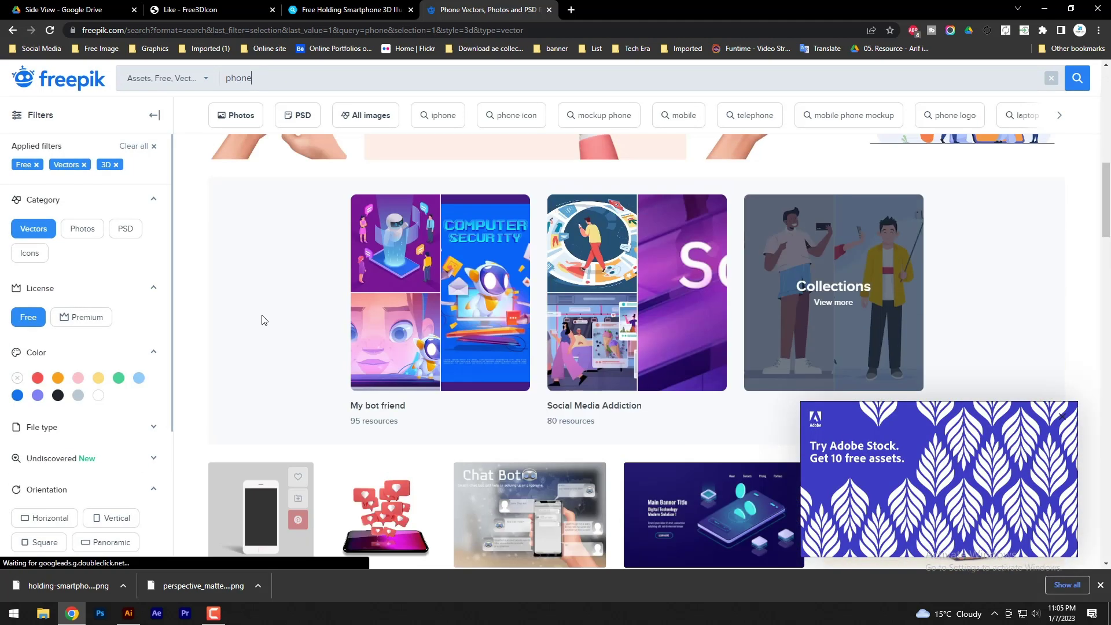
{"action": "scroll", "coordinate": [273, 301], "scroll_direction": "up", "scroll_amount": 3}
Step: Download the free 3D hand-holding-smartphone vector as a ZIP
{"action": "left_click", "coordinate": [273, 312]}
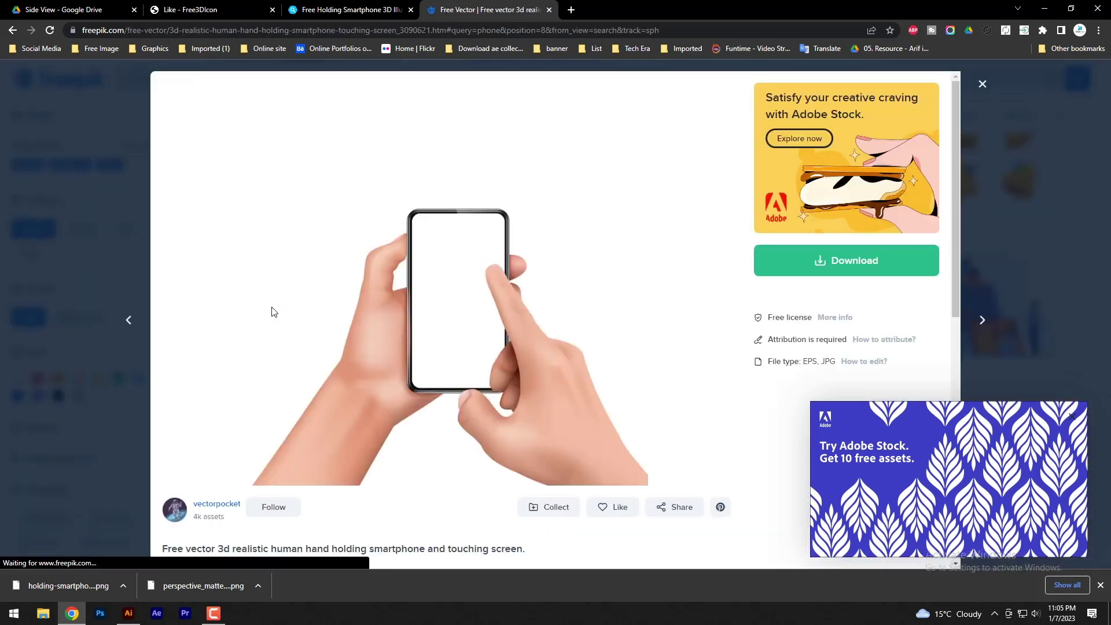
{"action": "left_click", "coordinate": [857, 272]}
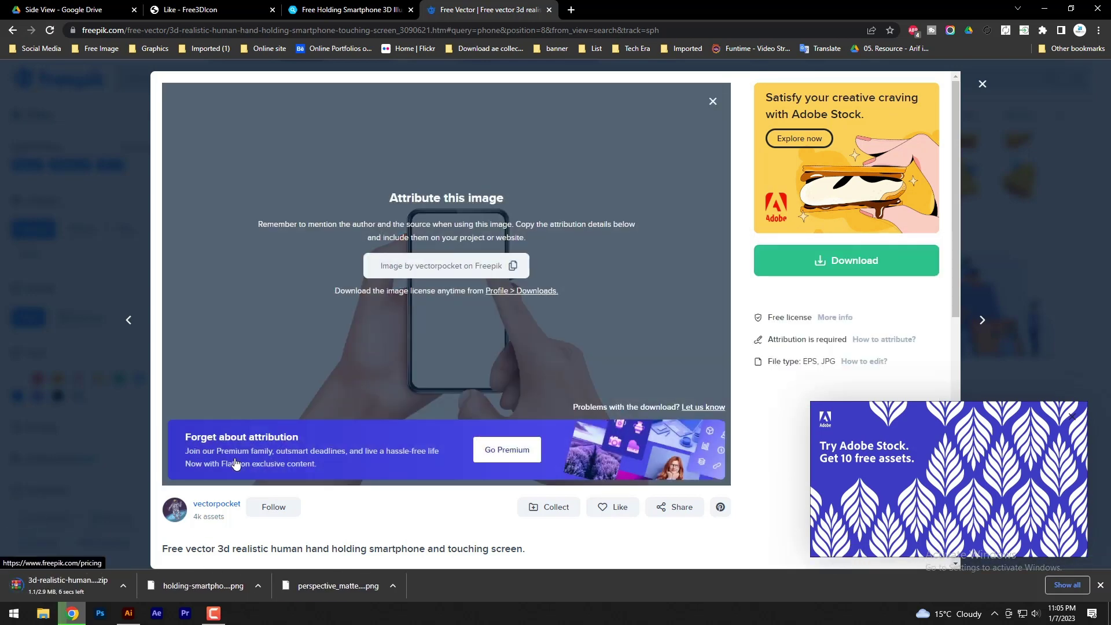
{"action": "left_click", "coordinate": [215, 10]}
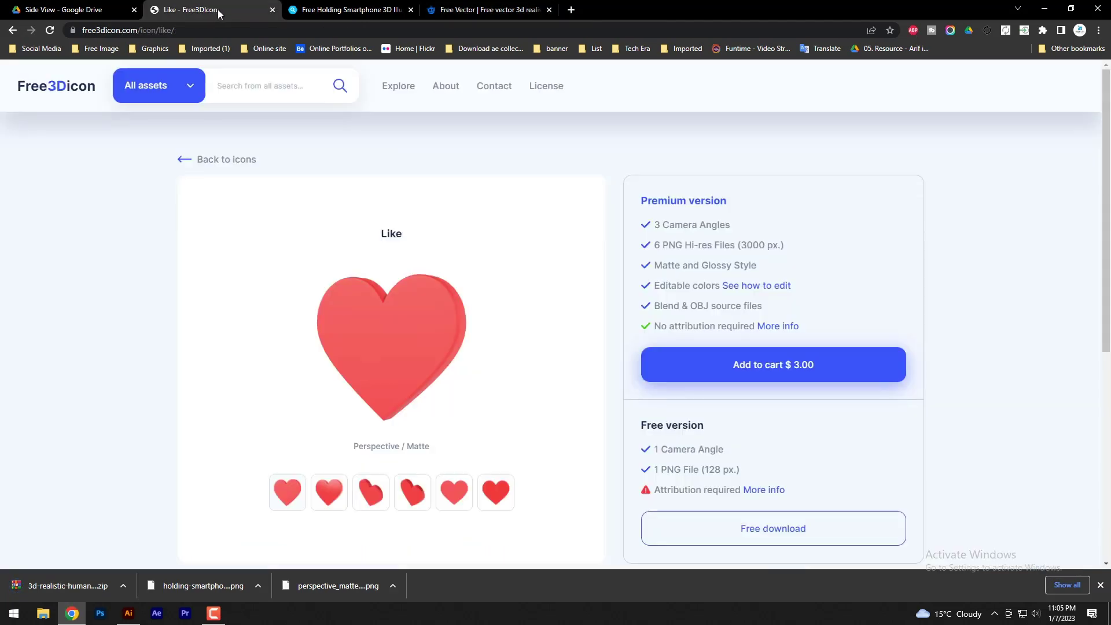
Step: Cycle through the IconScout and Freepik tabs back to the Google Drive Side View folder
{"action": "left_click", "coordinate": [347, 10]}
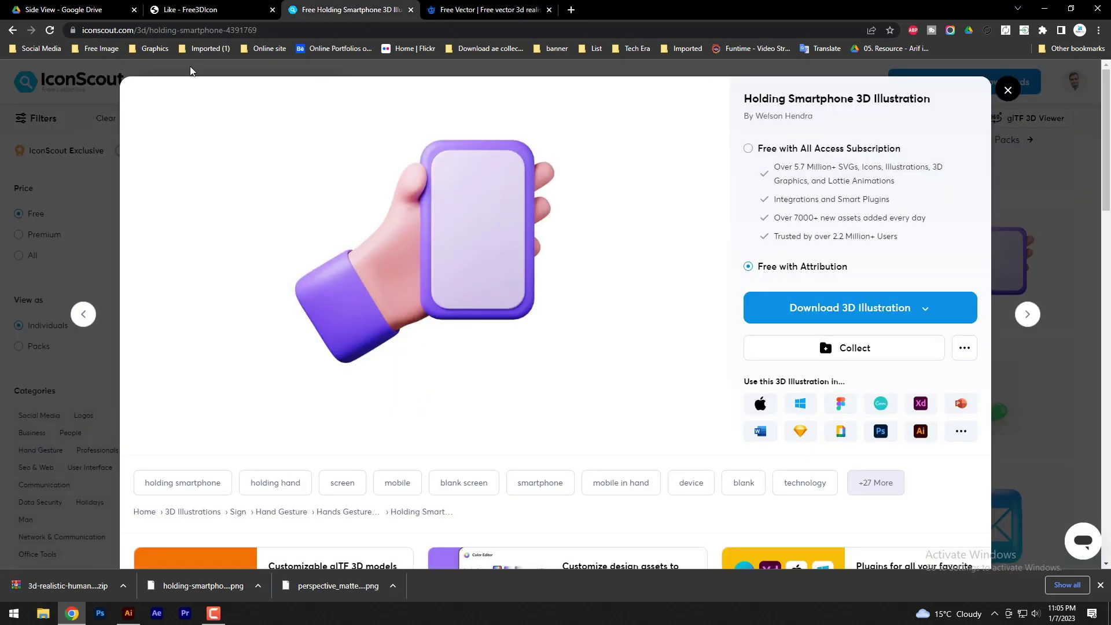
{"action": "left_click", "coordinate": [442, 10]}
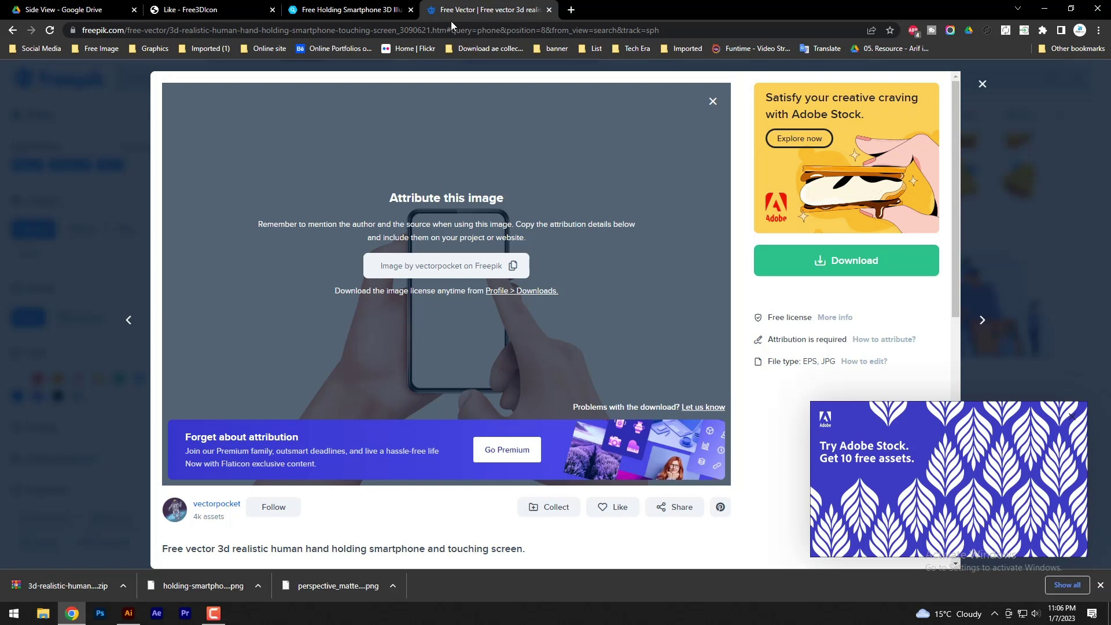
{"action": "left_click", "coordinate": [75, 10]}
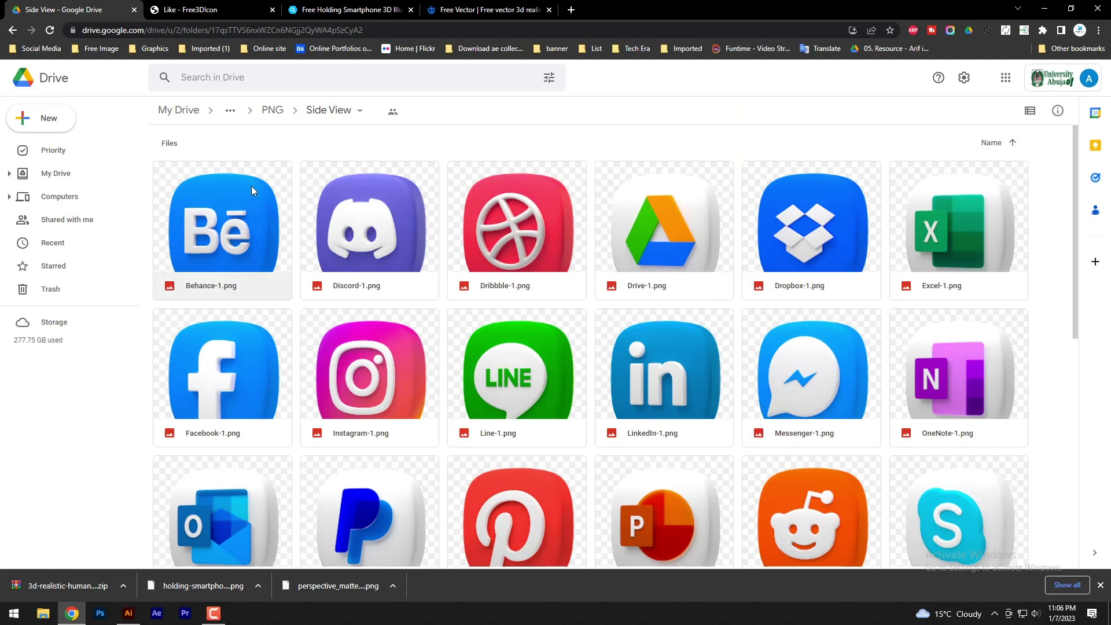